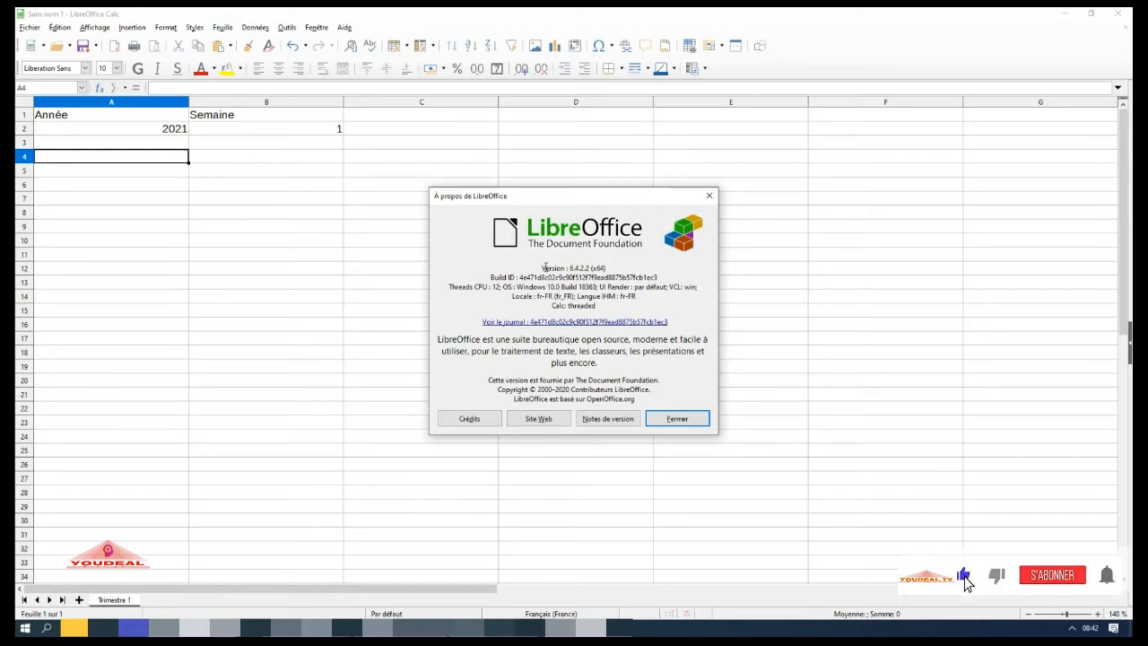
# Close the LibreOffice version information and begin the formula =B2*7+DATE(A2;1;3) in cell A4.
pyautogui.click(673, 414)
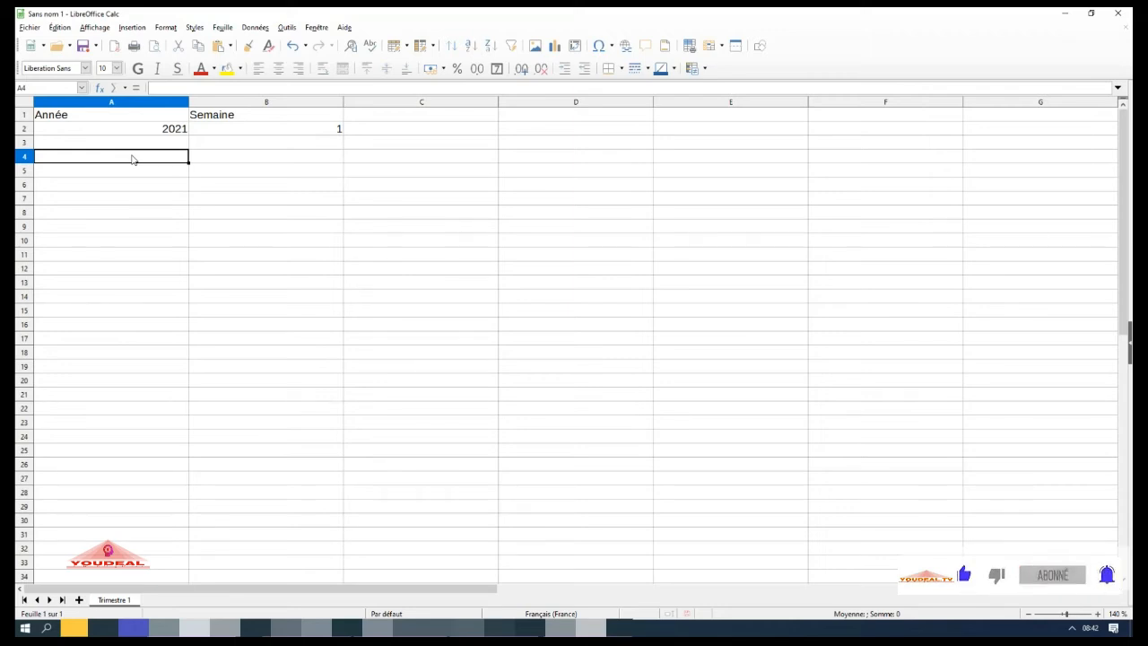
pyautogui.write('=')
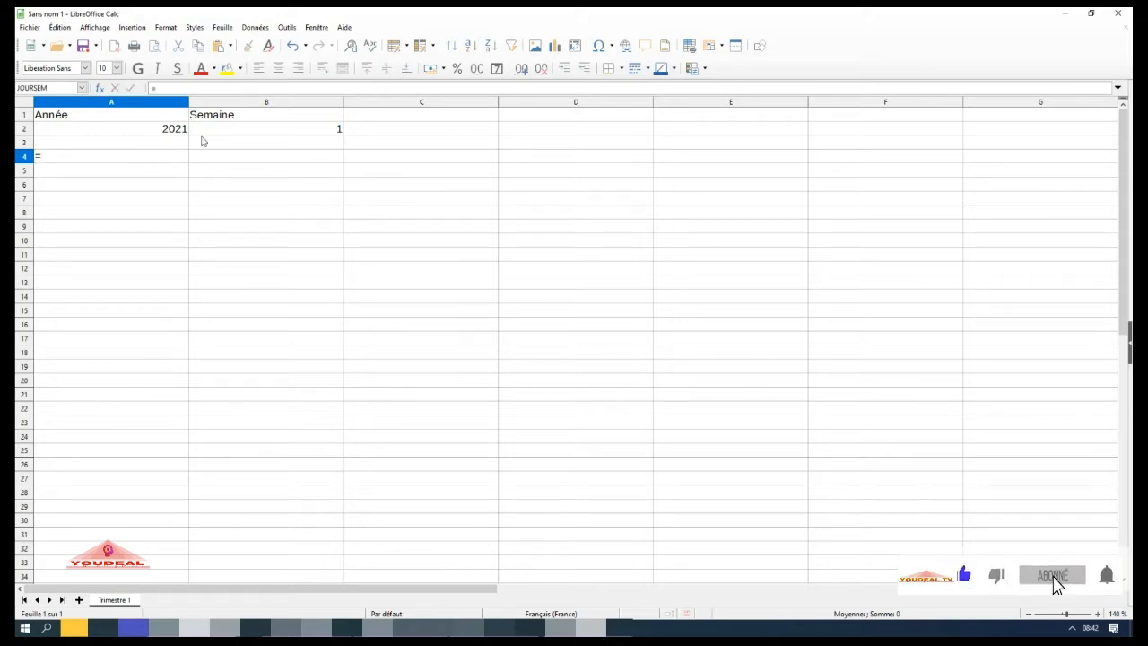
pyautogui.click(240, 130)
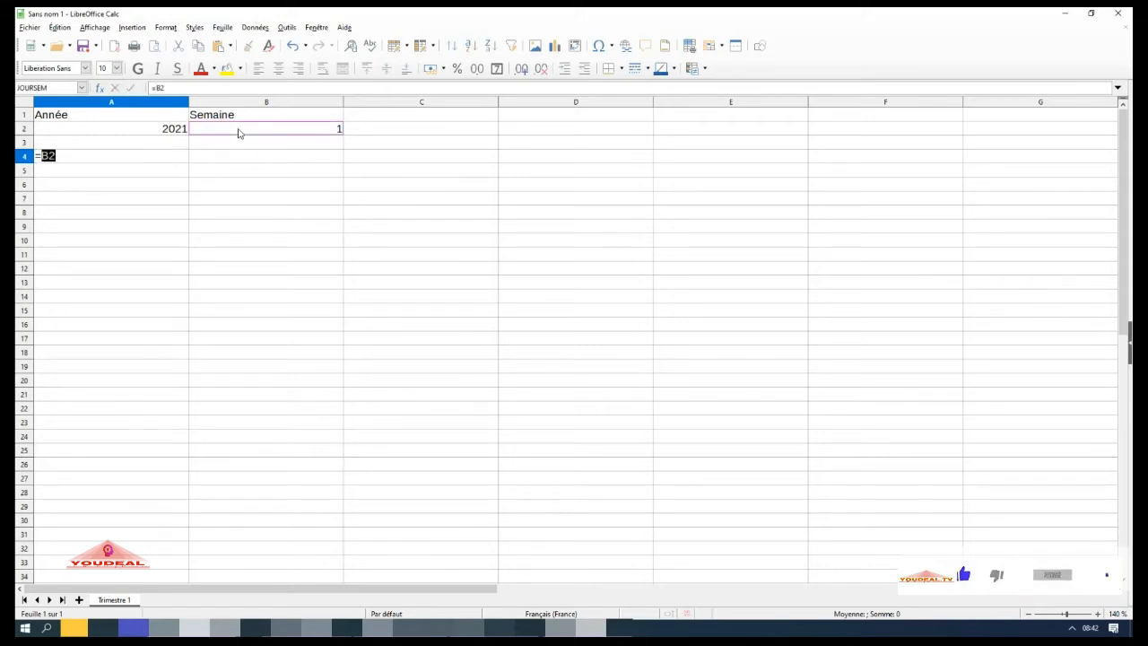
pyautogui.write('*')
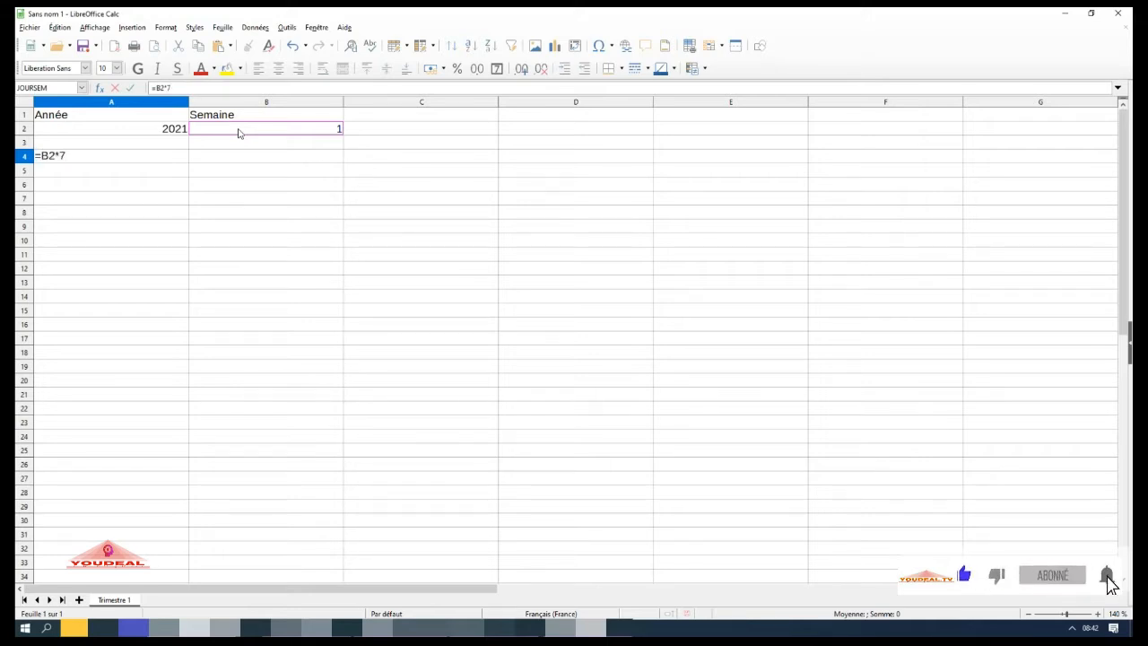
pyautogui.write('7+')
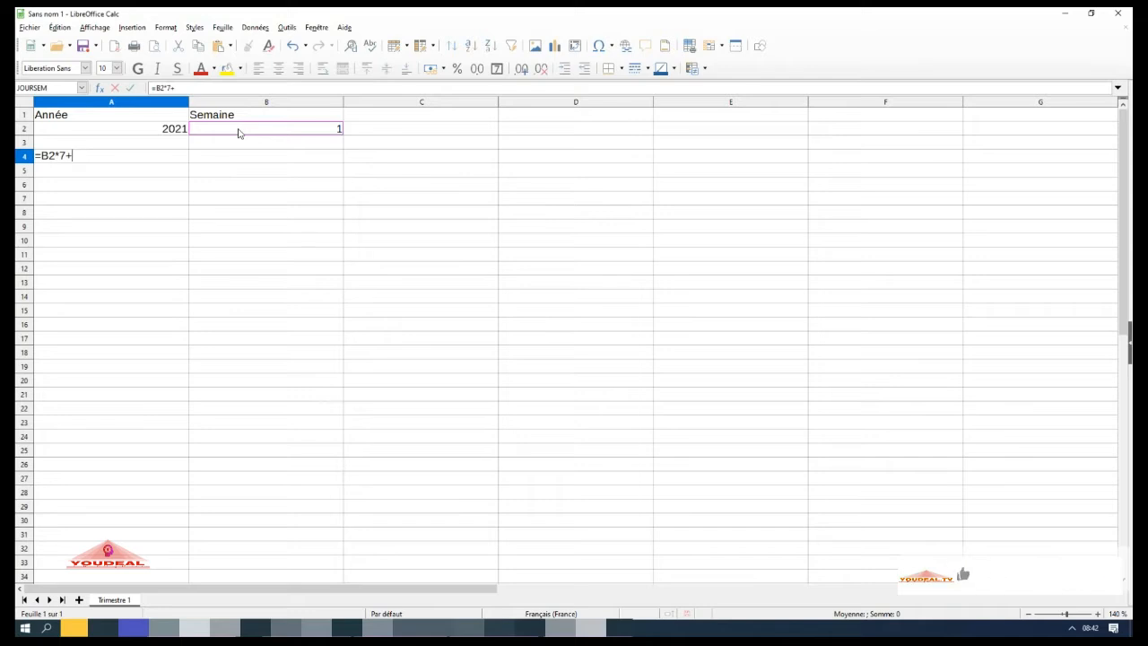
pyautogui.write('date')
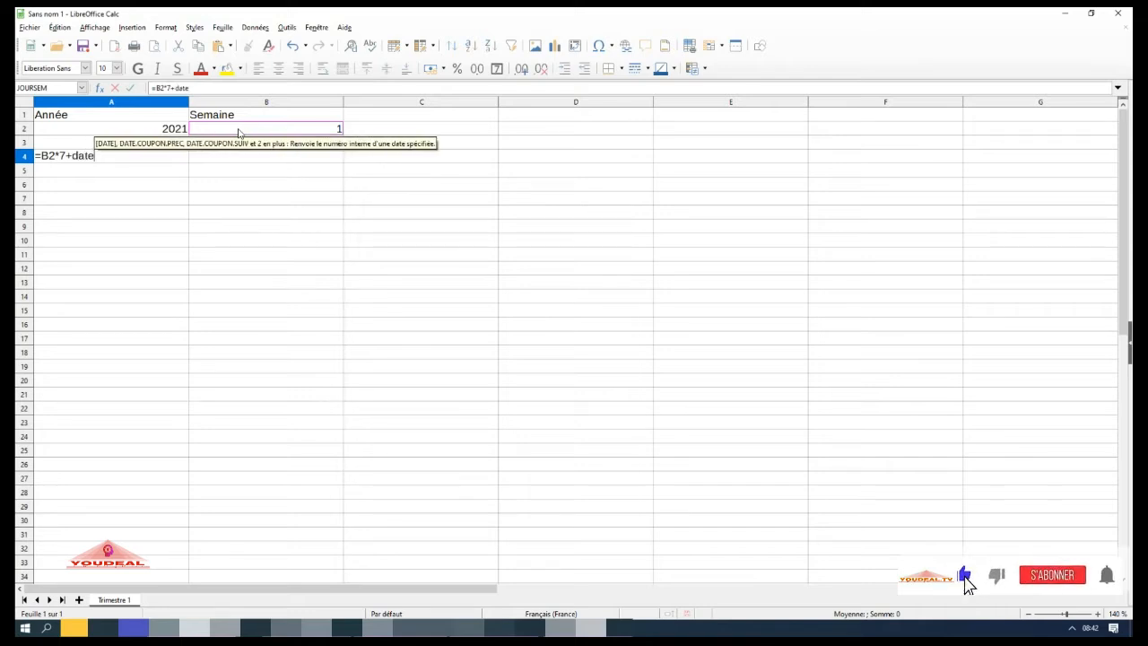
pyautogui.write('(')
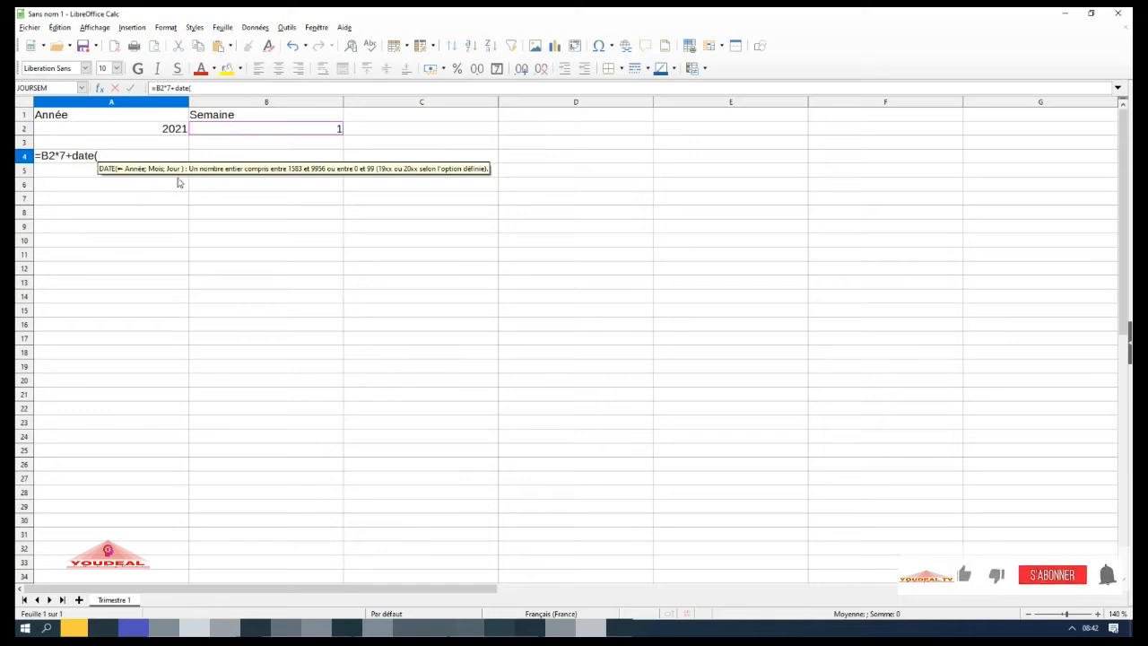
pyautogui.click(148, 133)
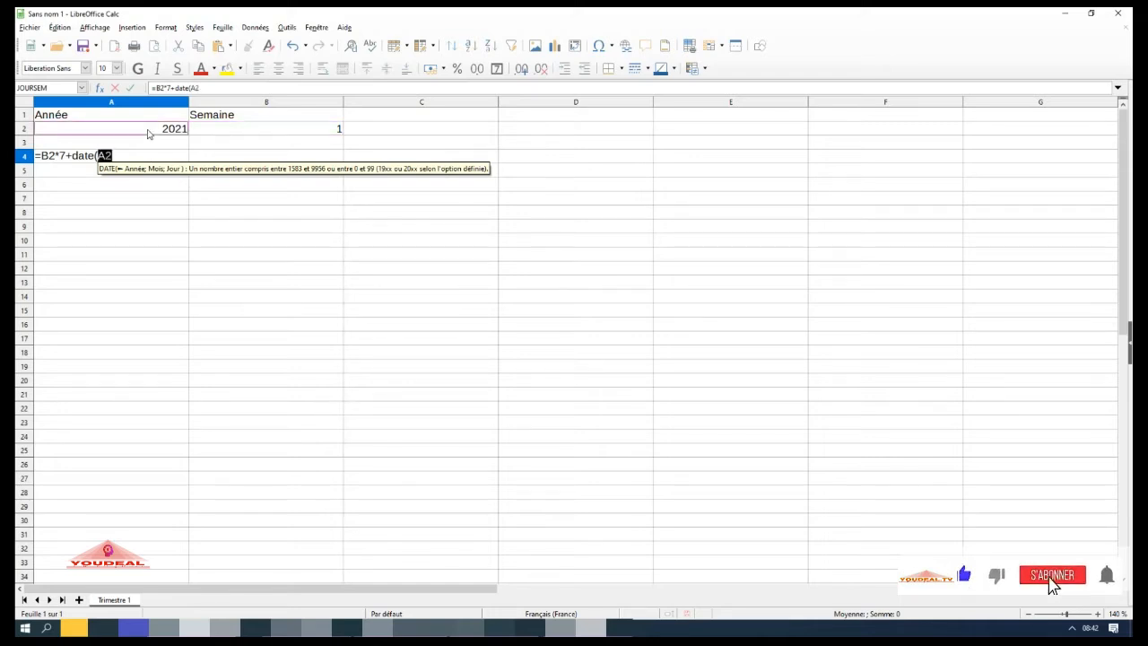
pyautogui.write(';')
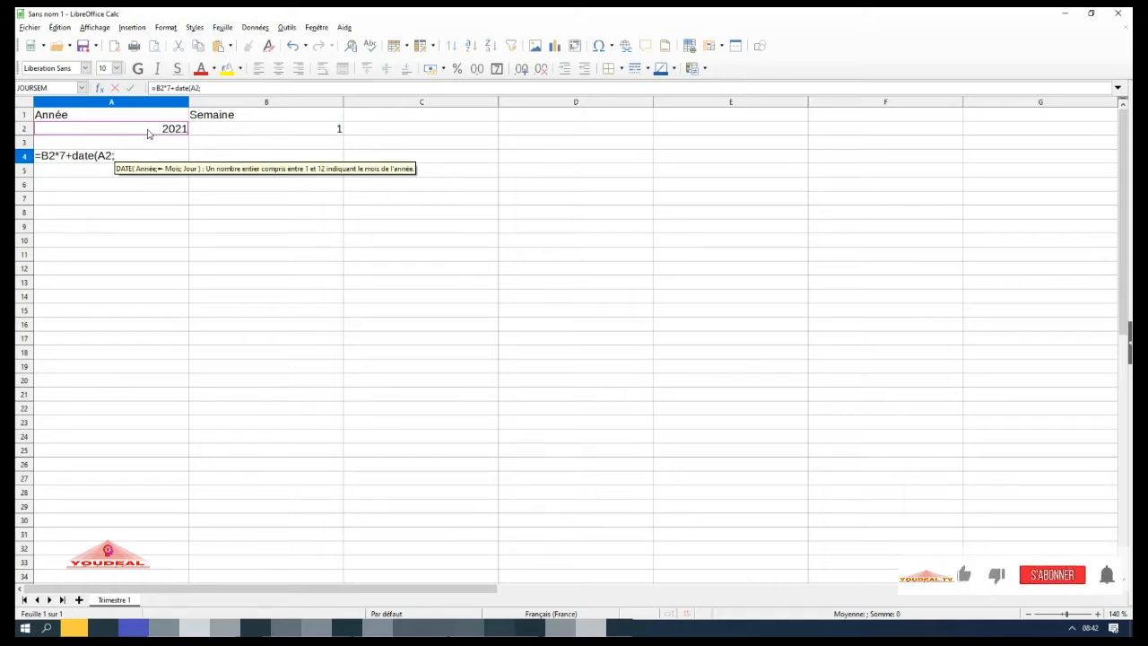
pyautogui.write('1')
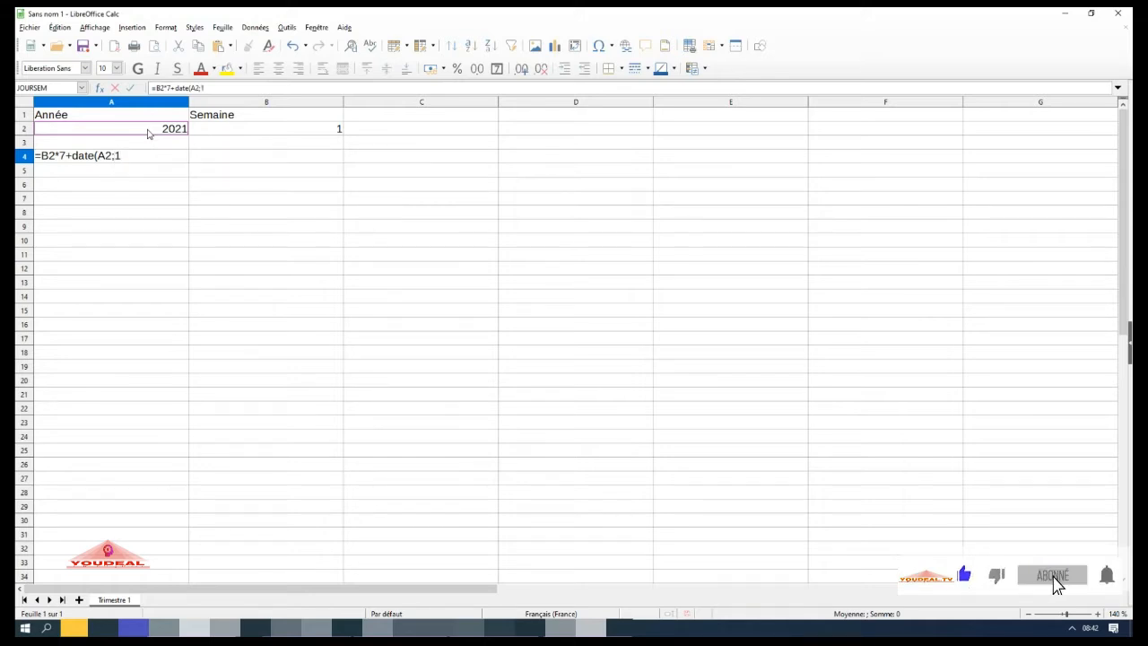
pyautogui.write(';3')
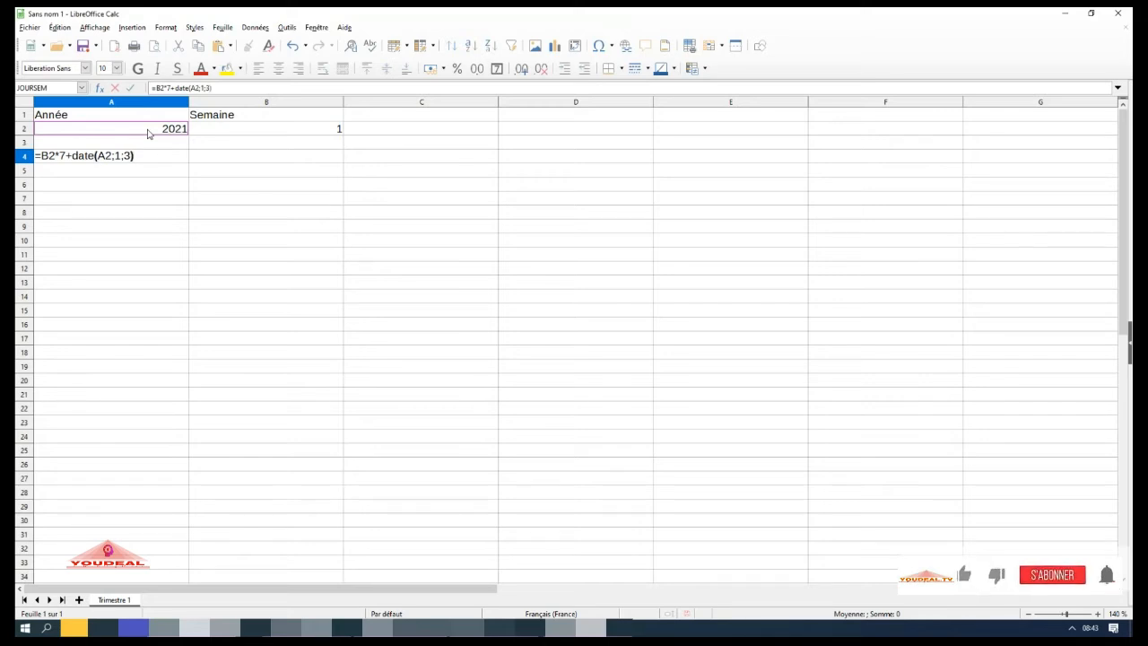
# Complete the A4 formula by subtracting JOURSEM(DATE(A2;1;3)) and enter it.
pyautogui.write('-jo')
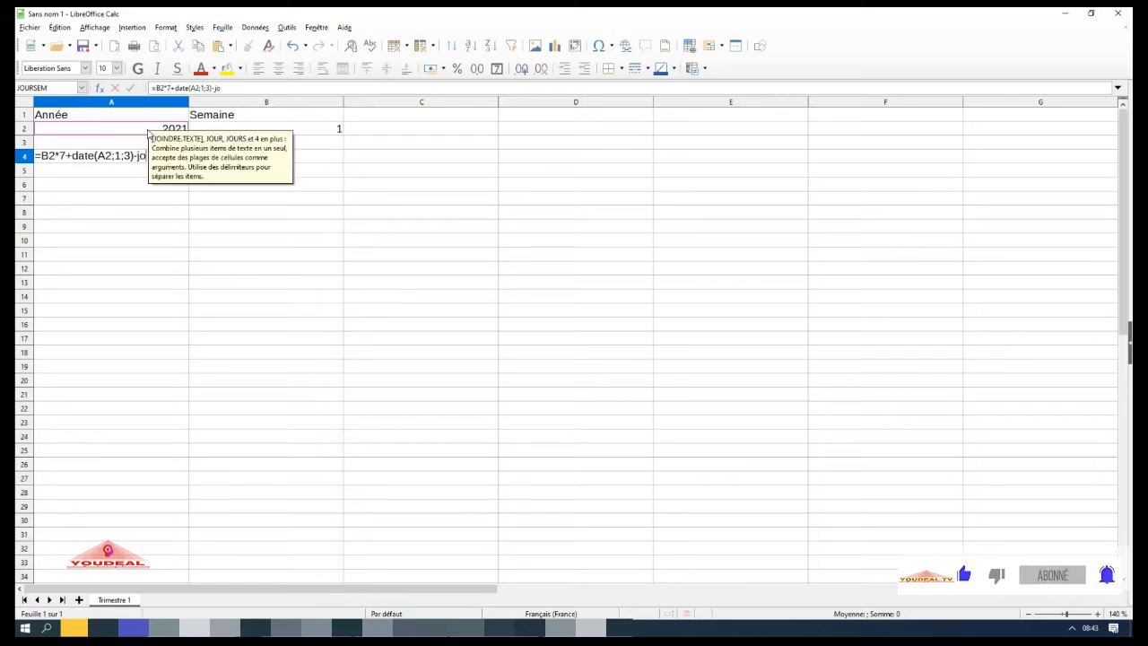
pyautogui.write('ursem')
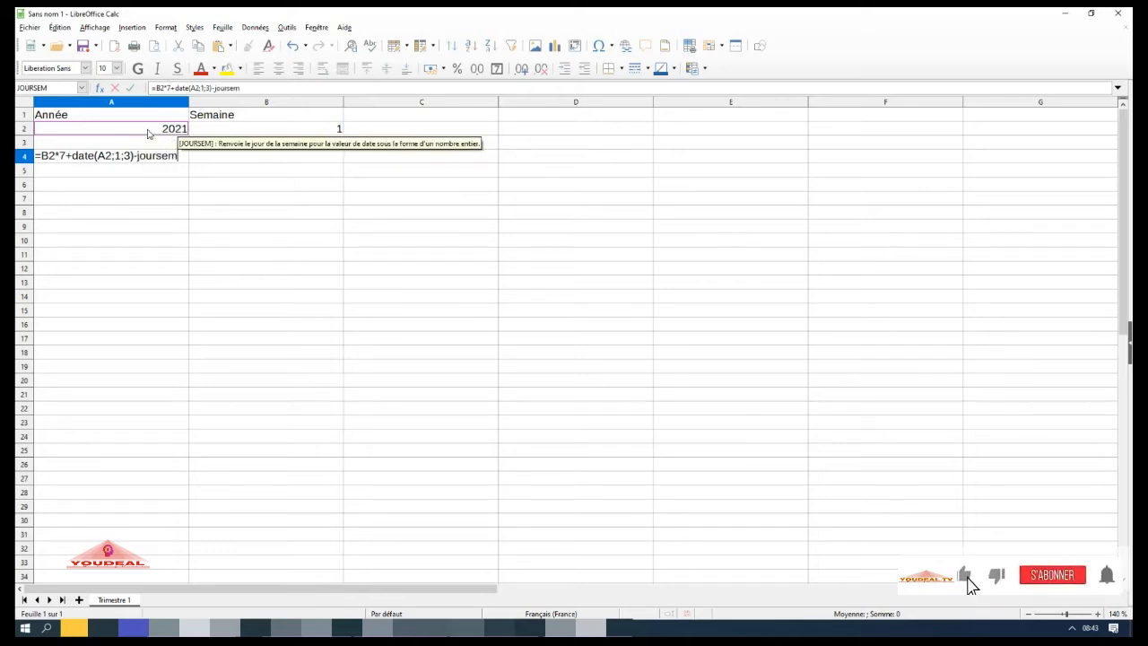
pyautogui.write('(')
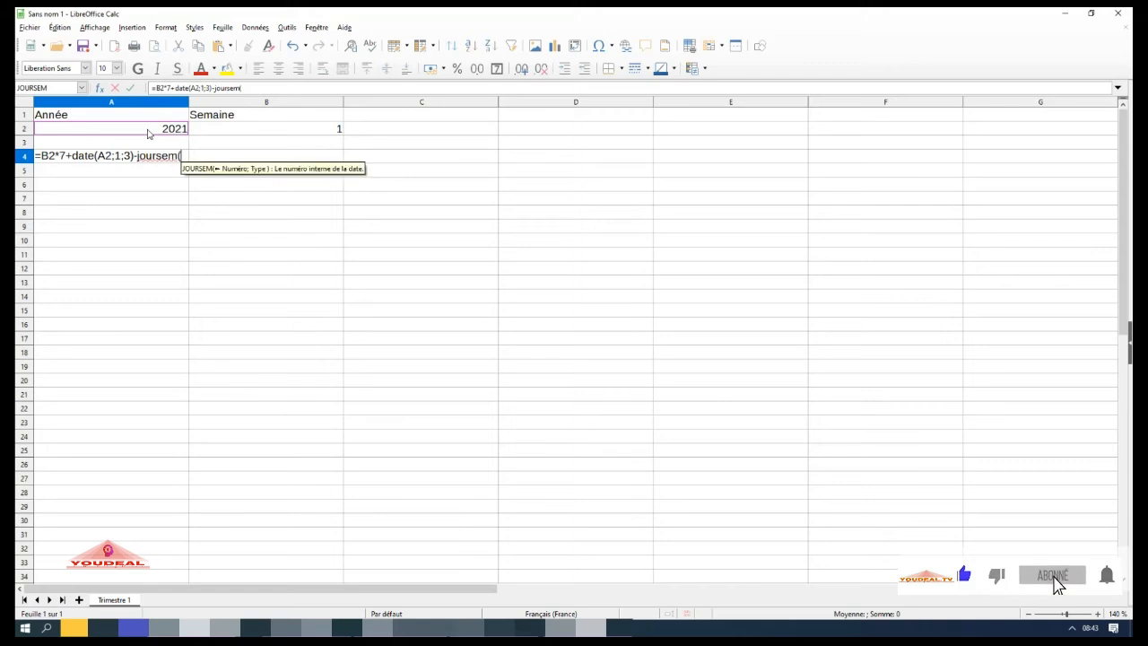
pyautogui.write('date')
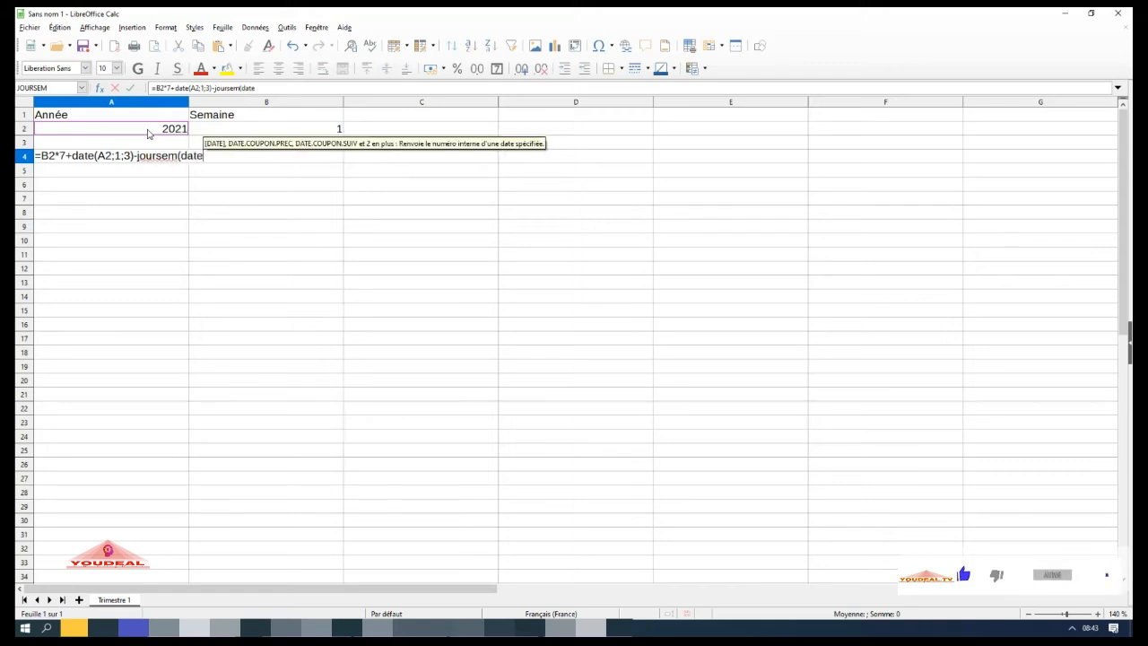
pyautogui.write("'")
pyautogui.press('BackSpace')
pyautogui.write('(A2')
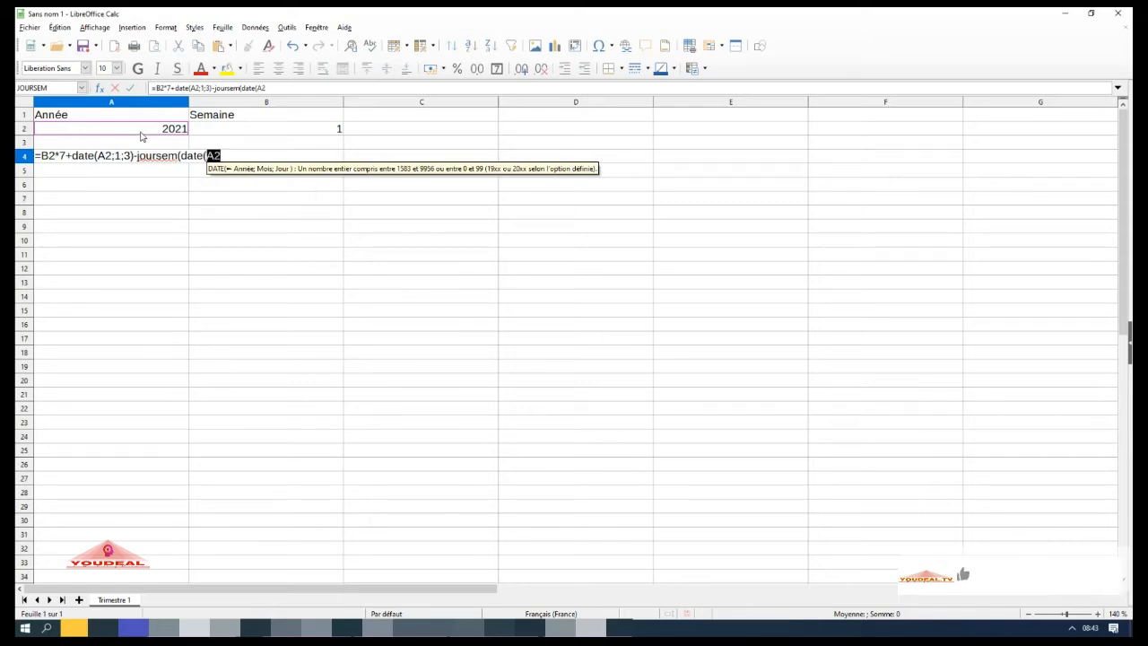
pyautogui.write(';1;3')
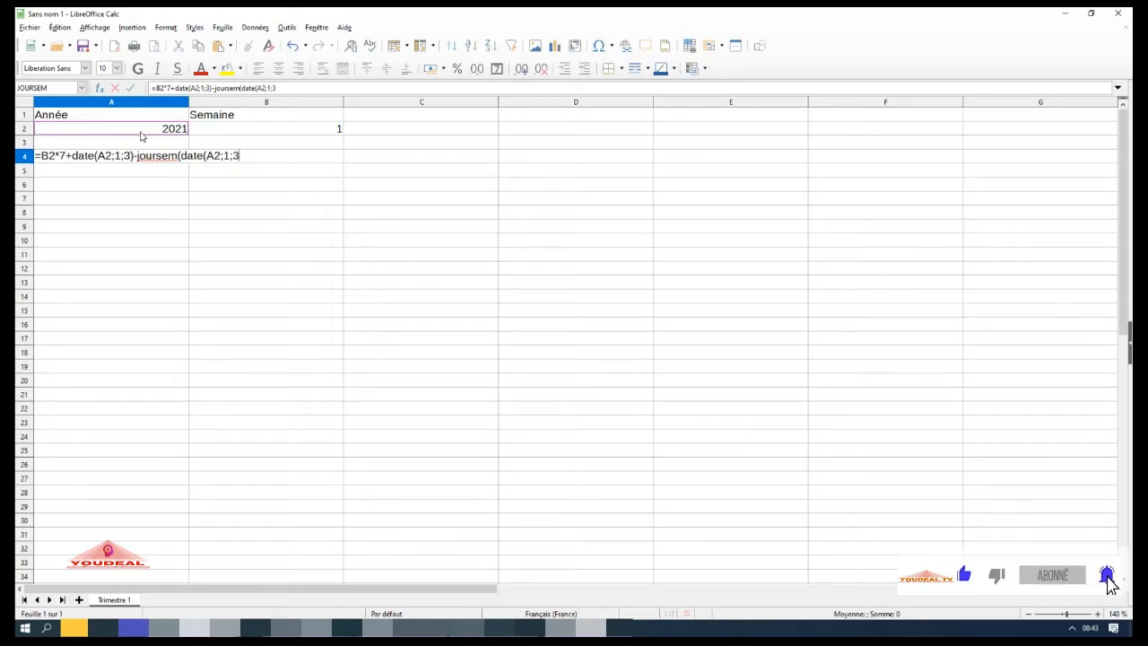
pyautogui.write('))')
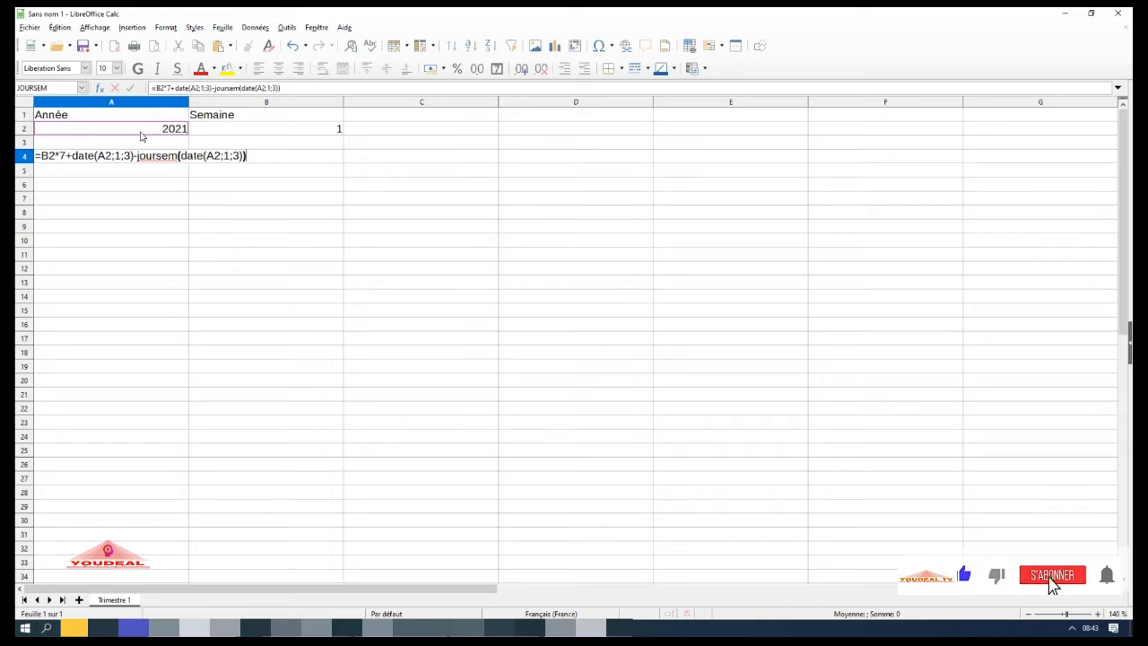
pyautogui.press('Return')
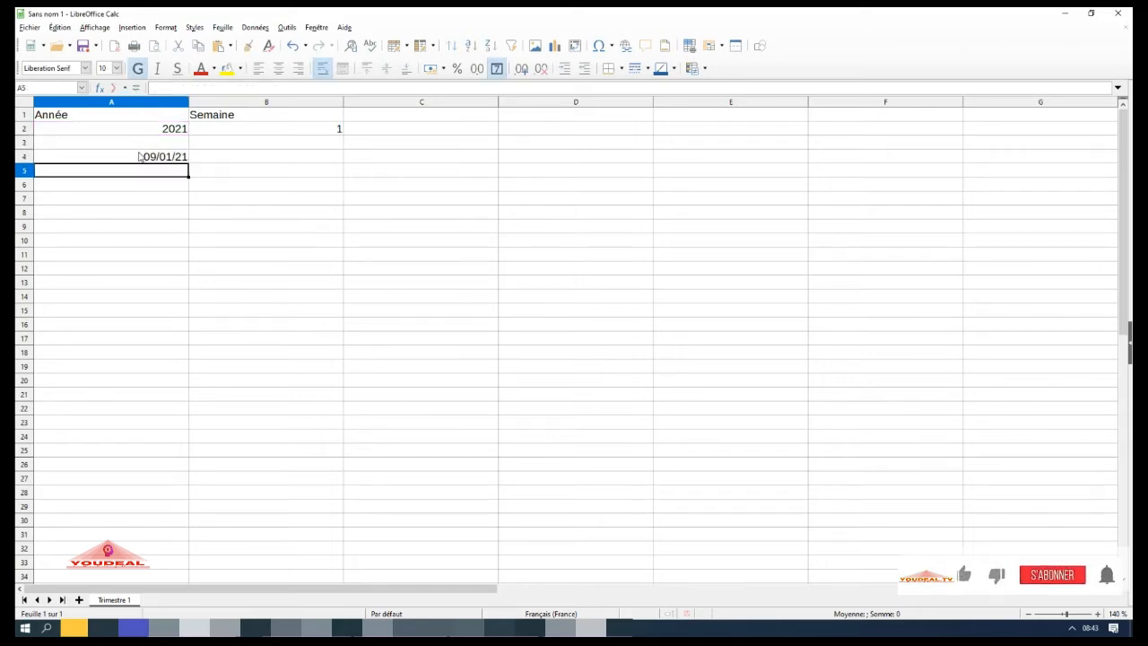
# Format cell A4 with the long date format "vendredi 31 décembre 1999", showing weekday, day, month and year.
pyautogui.click(139, 157)
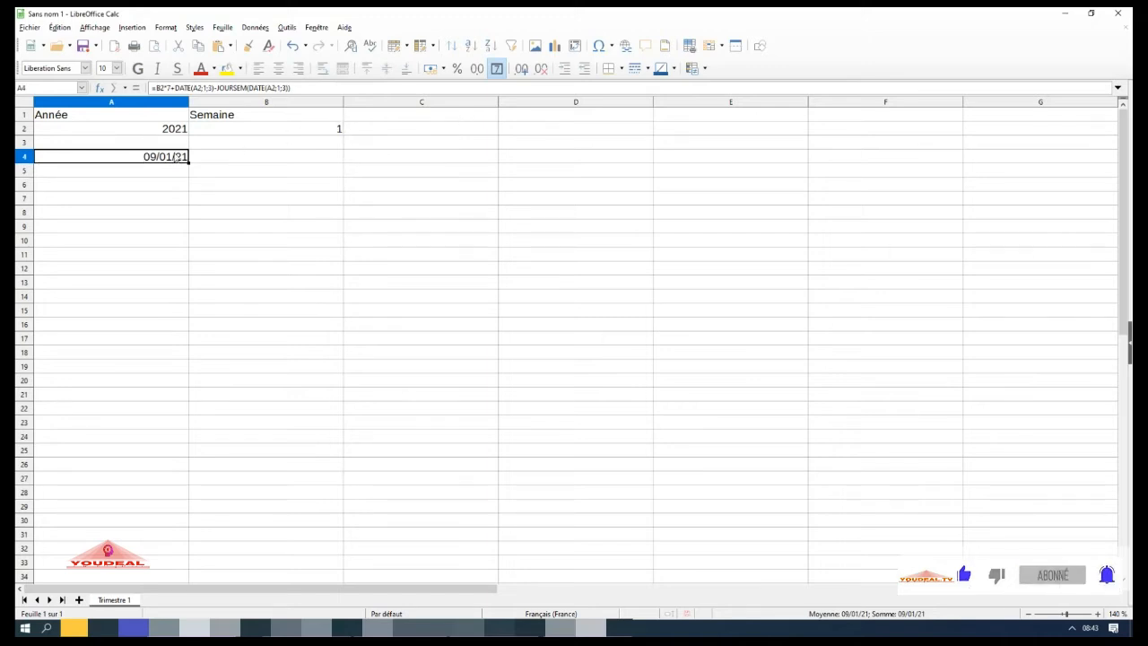
pyautogui.rightClick(167, 154)
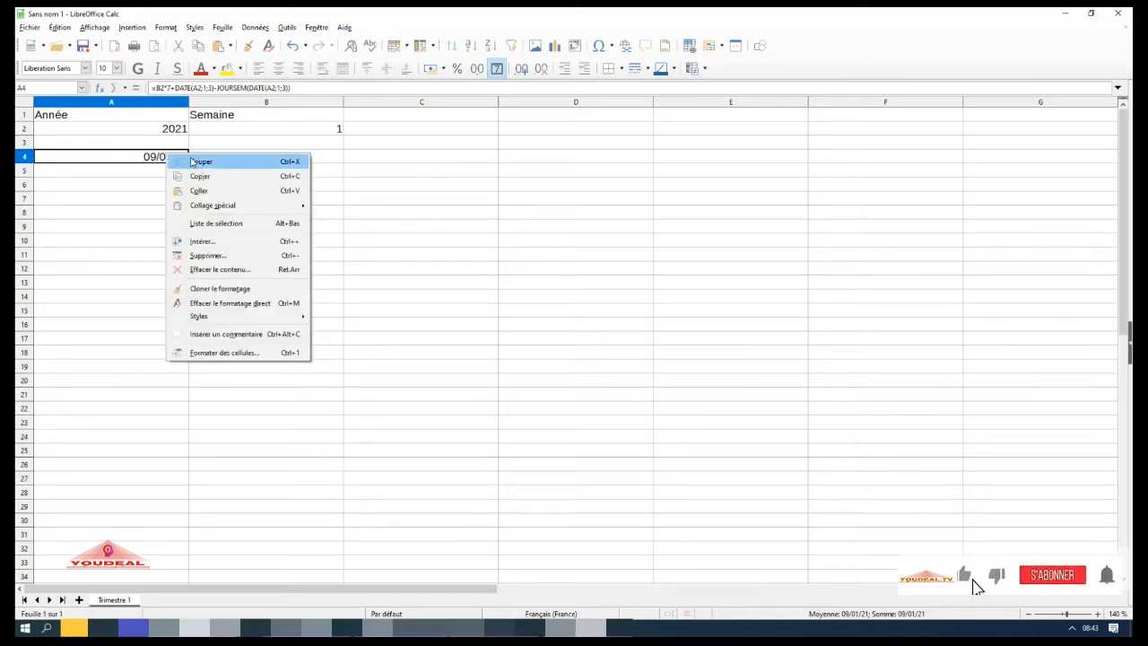
pyautogui.click(215, 353)
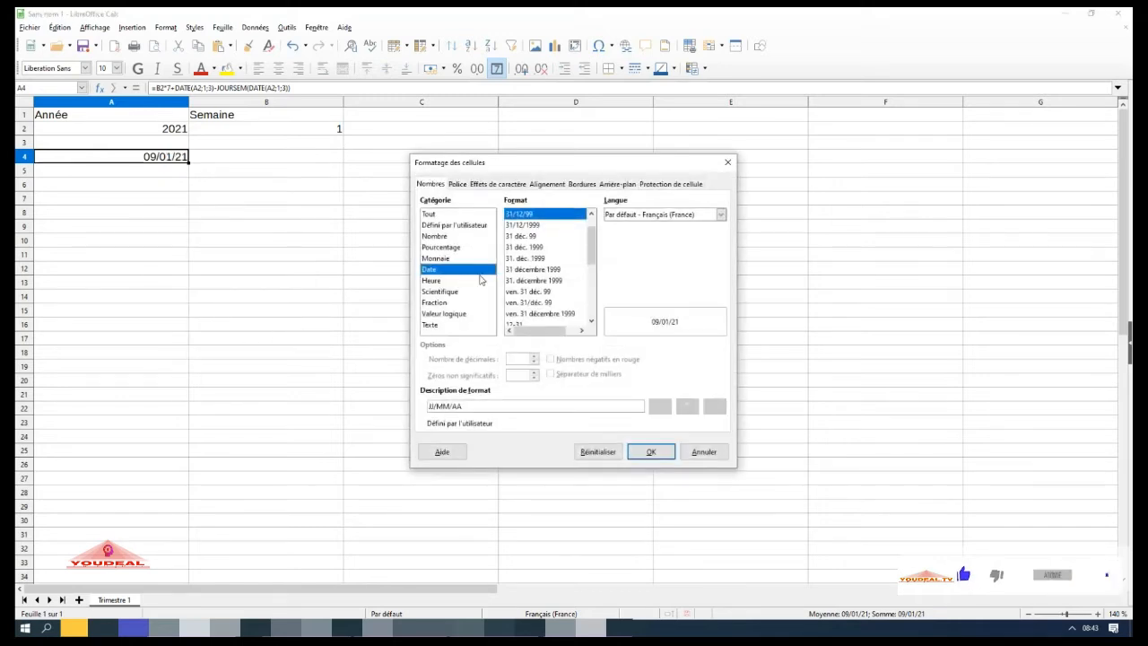
pyautogui.click(591, 214)
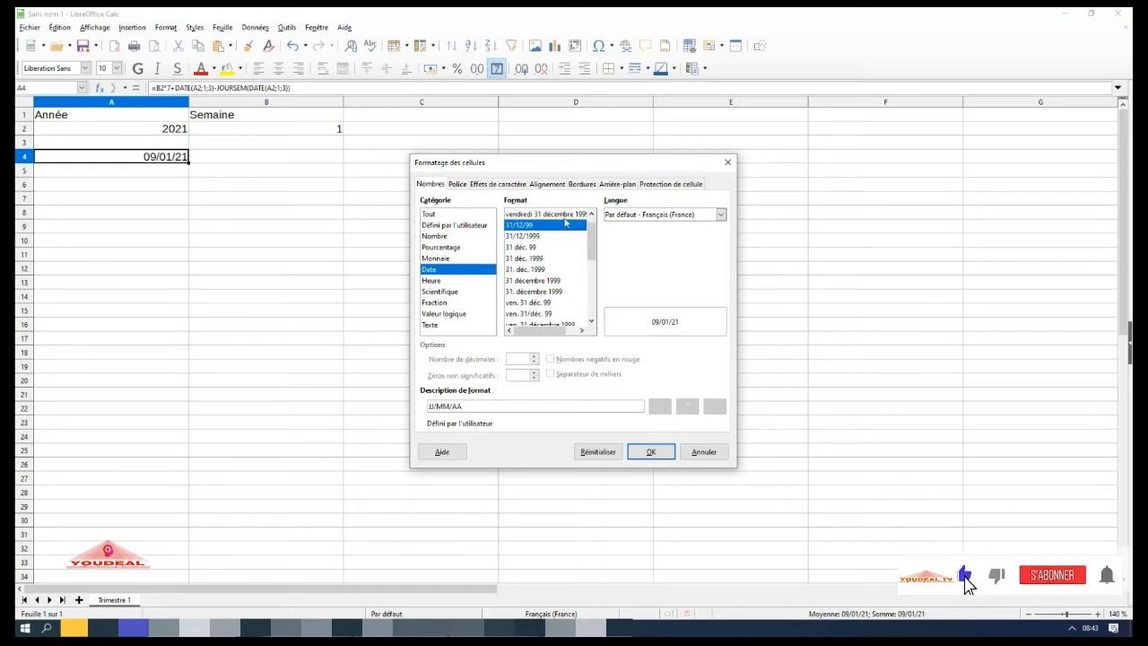
pyautogui.click(566, 216)
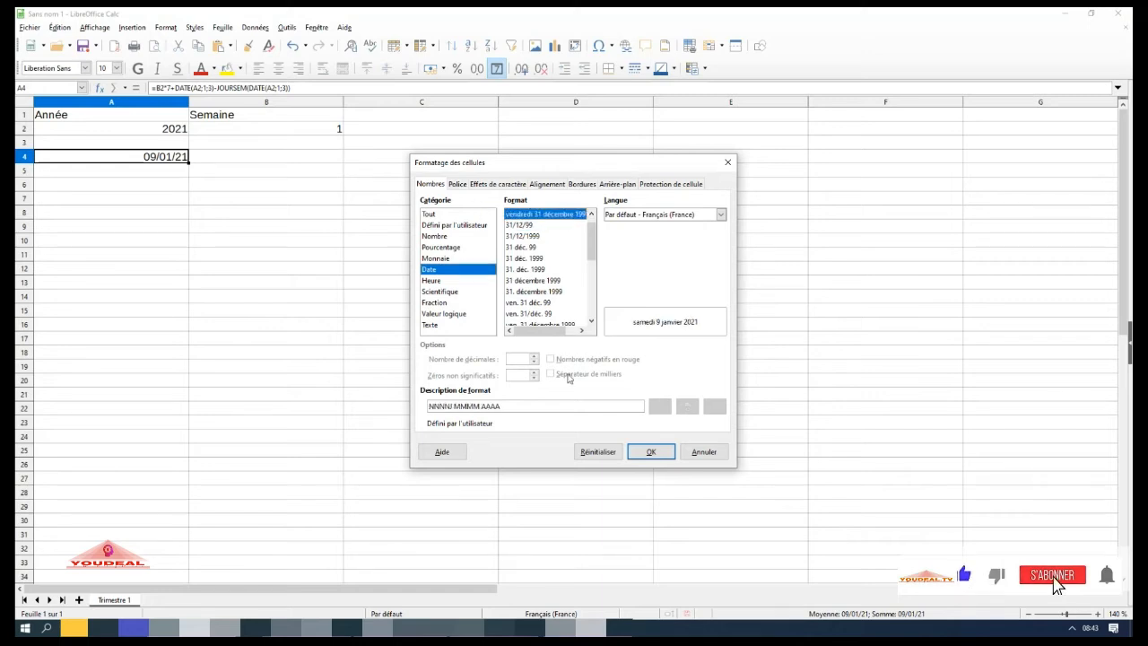
pyautogui.click(652, 452)
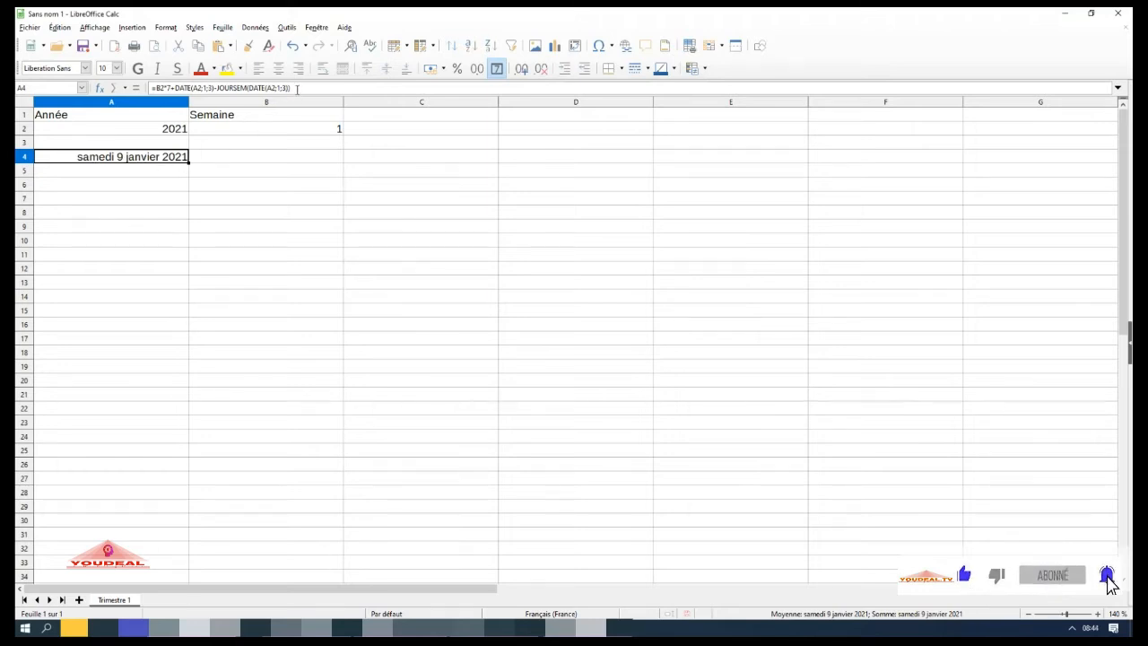
# Append -5 to the end of the date formula in cell A4.
pyautogui.press('F2')
pyautogui.write('-5')
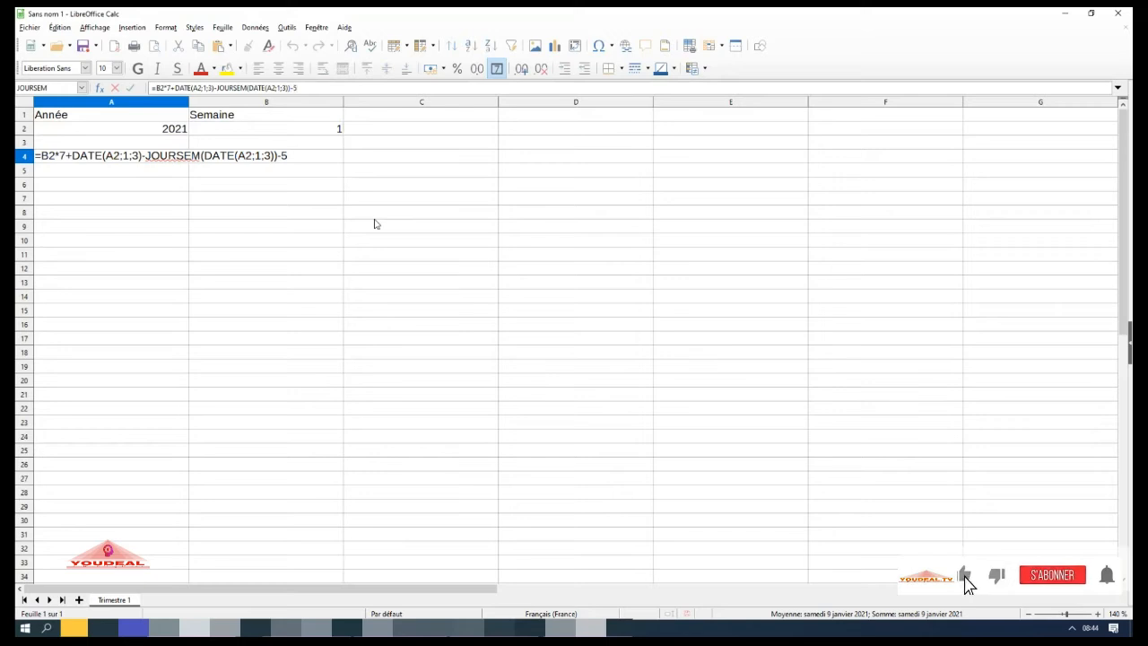
pyautogui.press('Return')
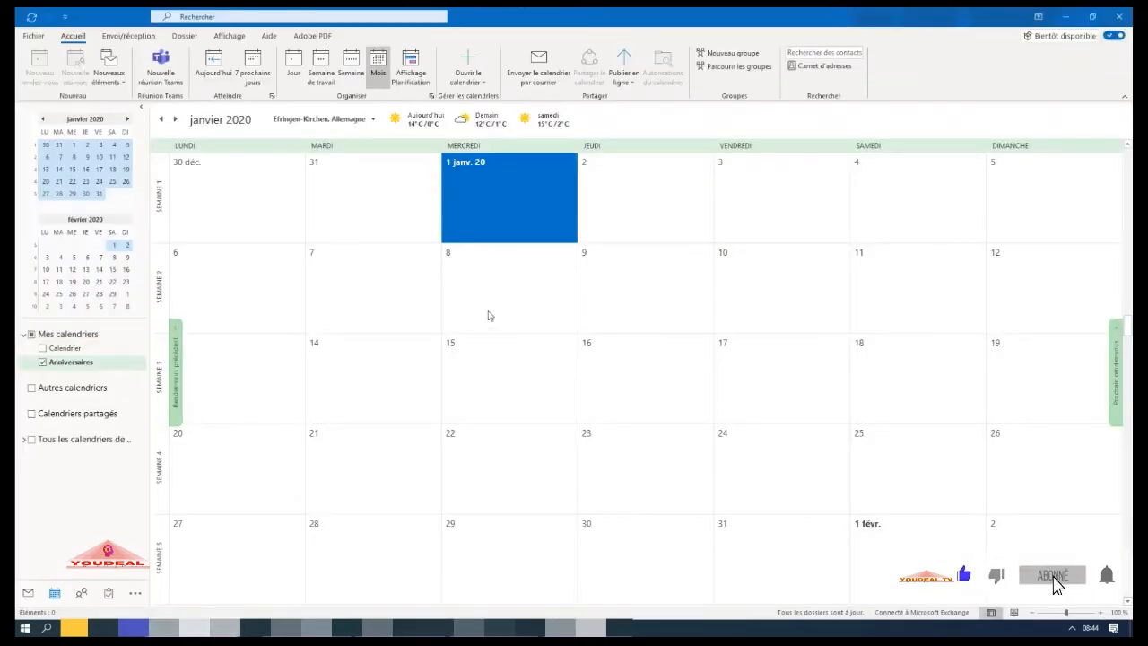
# In the Outlook monthly calendar, go to the date 01/01/2021.
pyautogui.rightClick(383, 219)
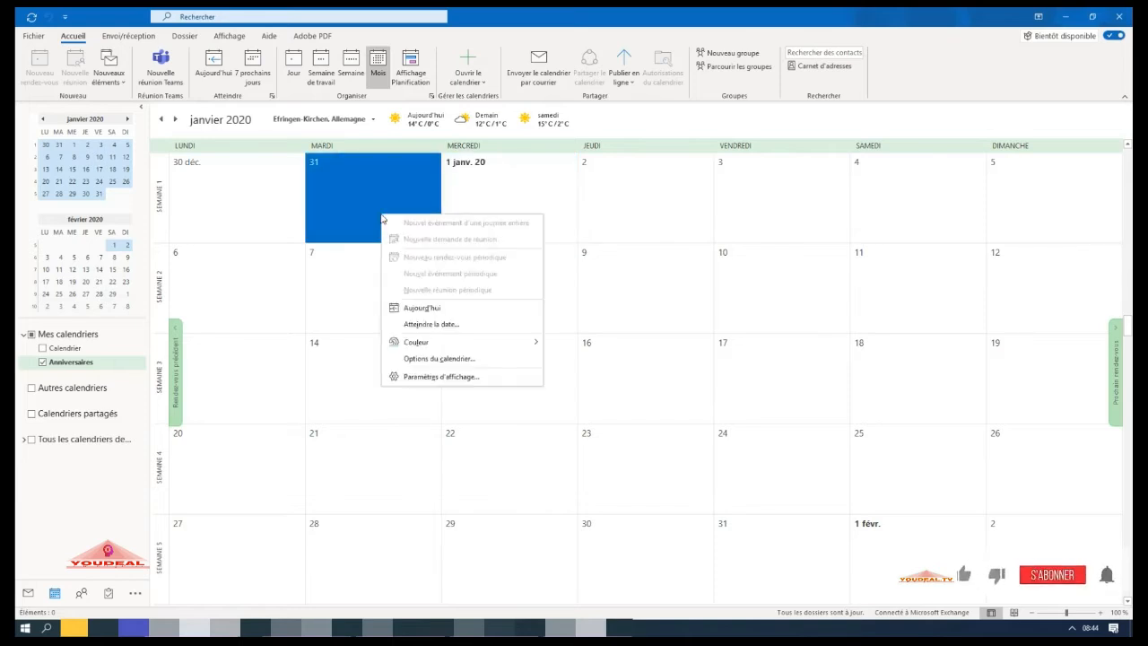
pyautogui.click(424, 324)
pyautogui.write('01/01/2021')
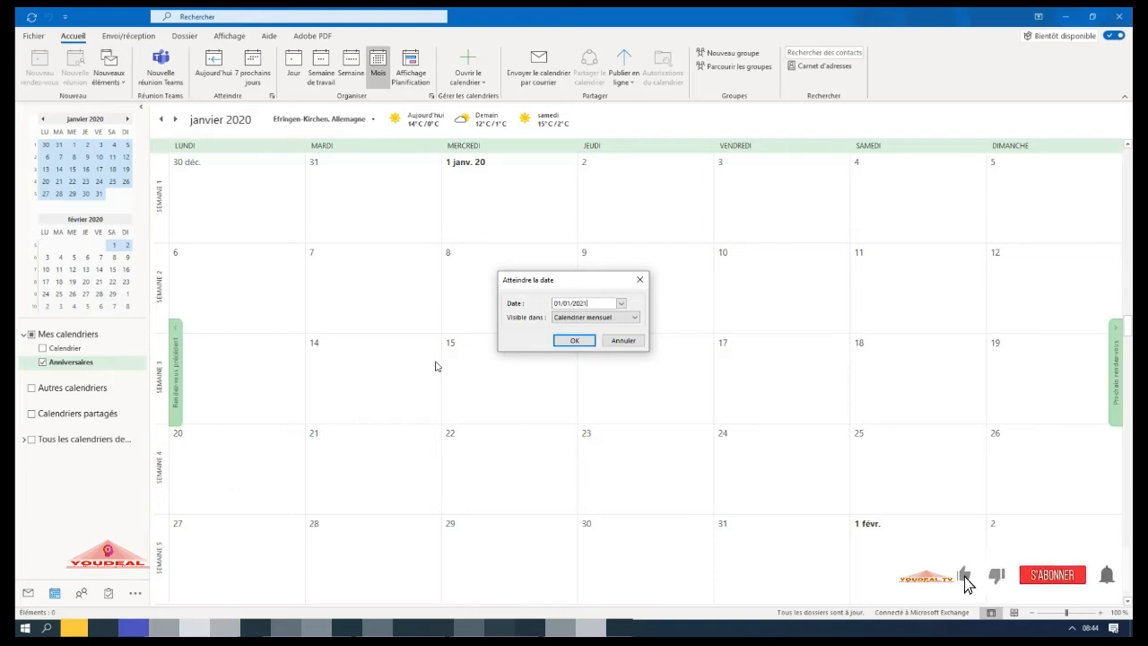
pyautogui.press('Return')
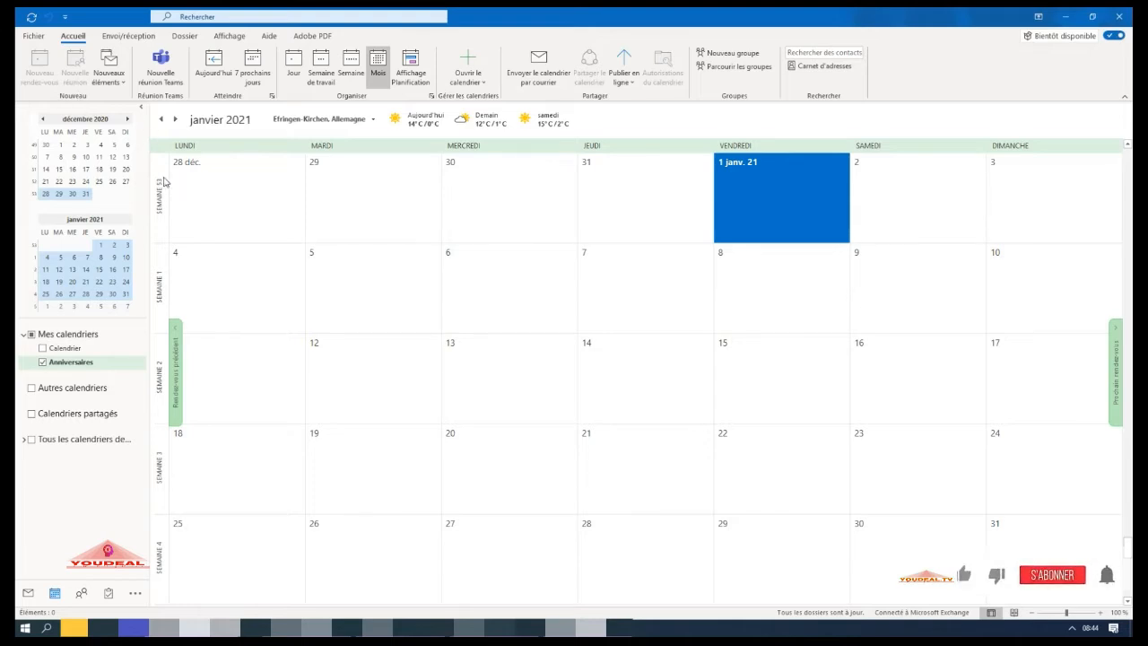
pyautogui.click(35, 36)
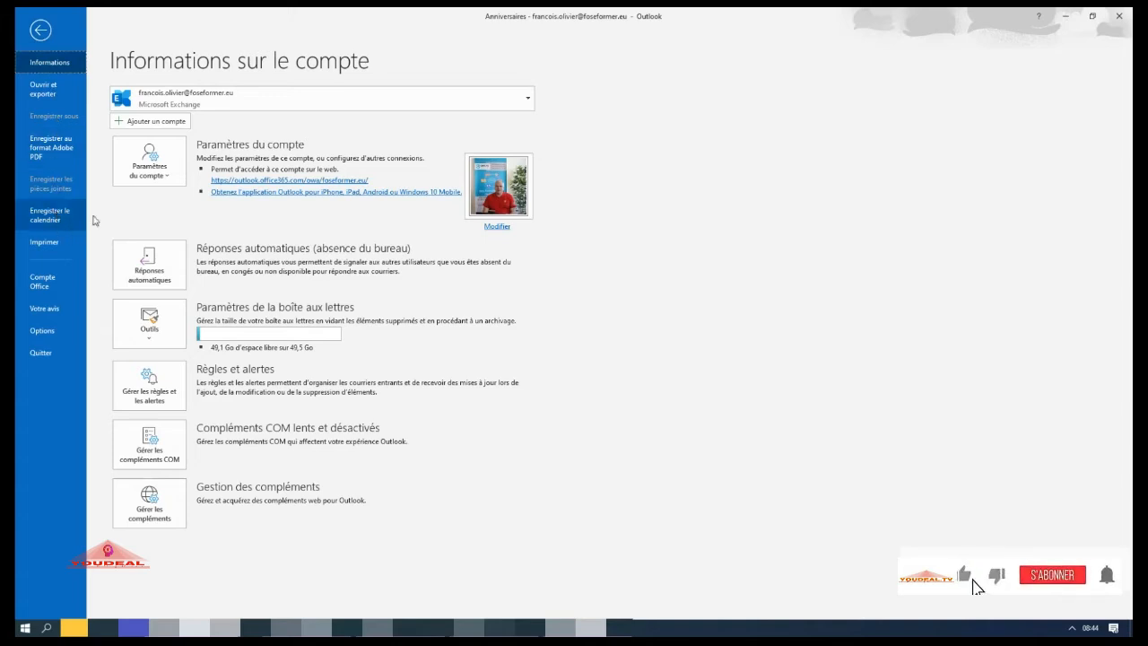
pyautogui.click(42, 330)
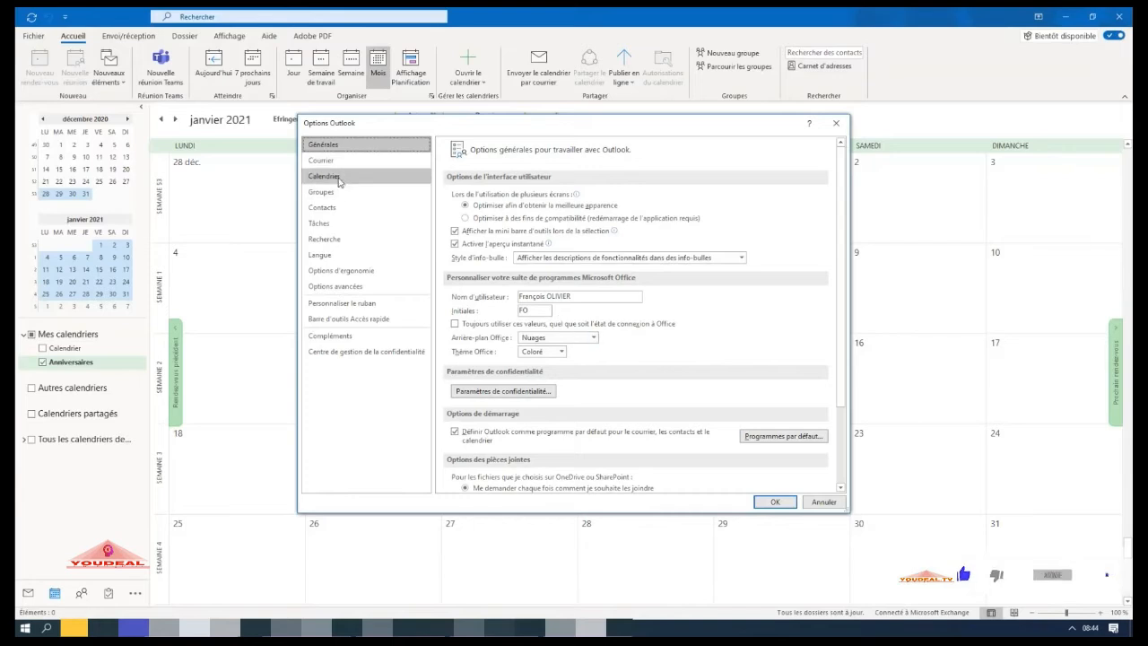
pyautogui.click(340, 177)
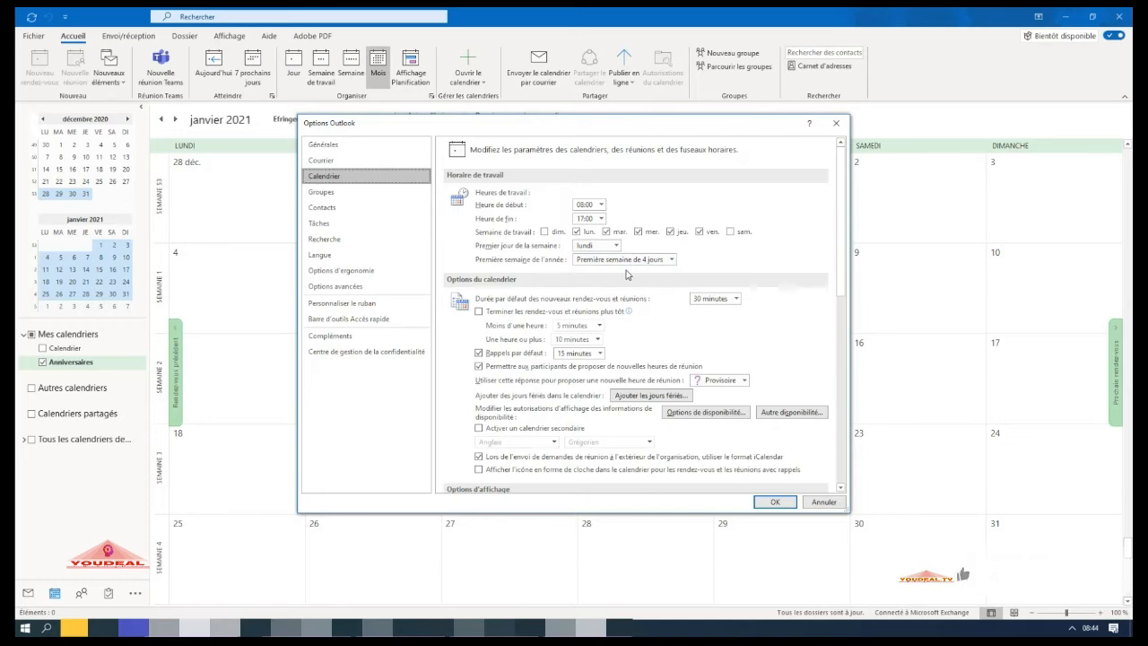
pyautogui.click(770, 507)
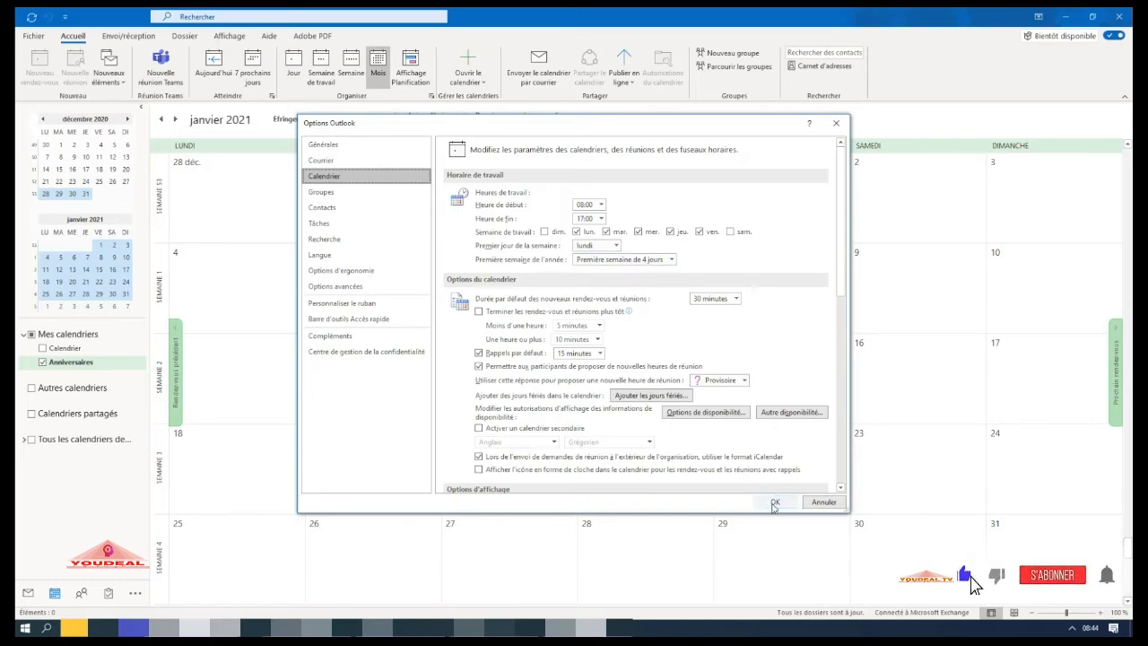
pyautogui.click(773, 503)
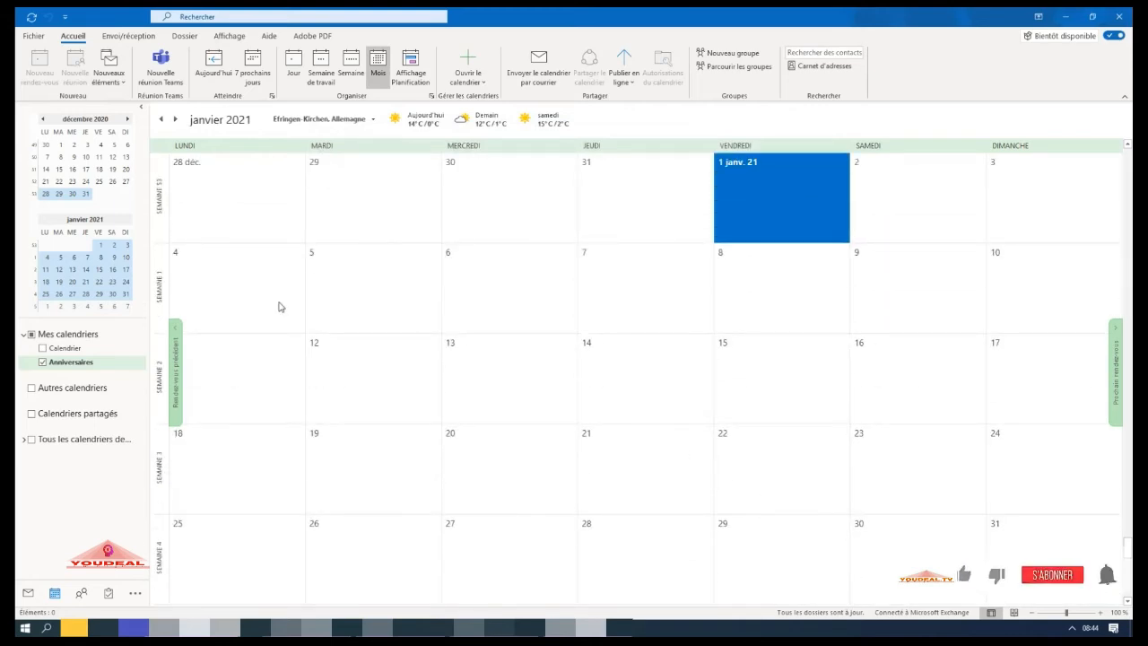
# Switch to the LibreOffice Calc sheet and set the year in cell A2 to 2020.
pyautogui.click(408, 628)
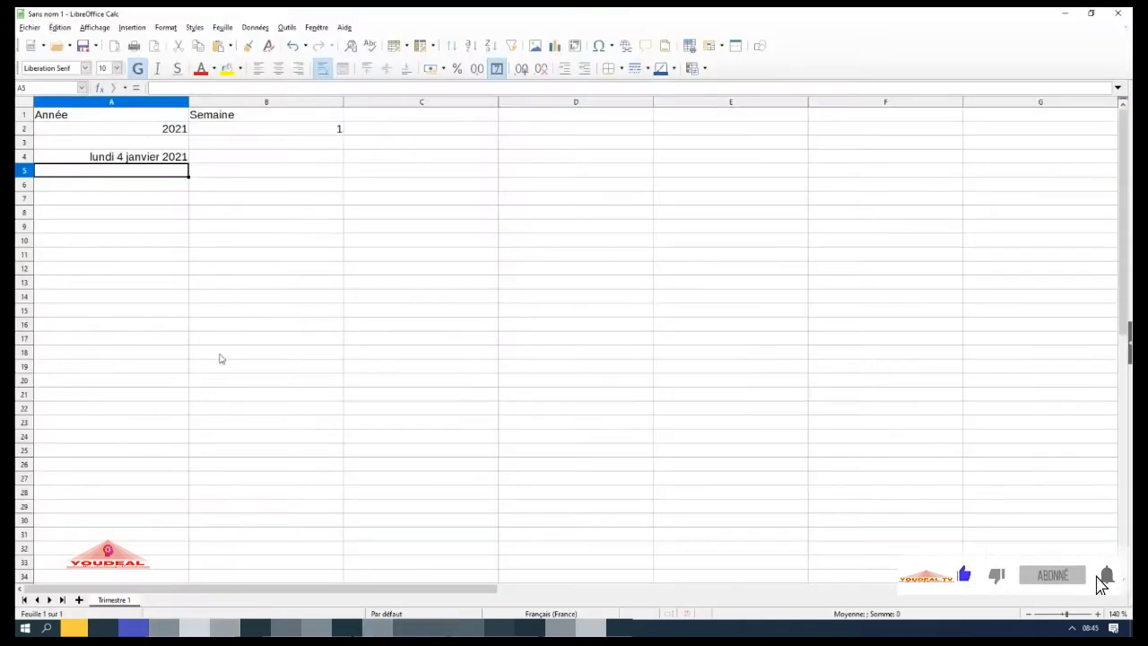
pyautogui.click(174, 136)
pyautogui.write('2020')
pyautogui.press('Return')
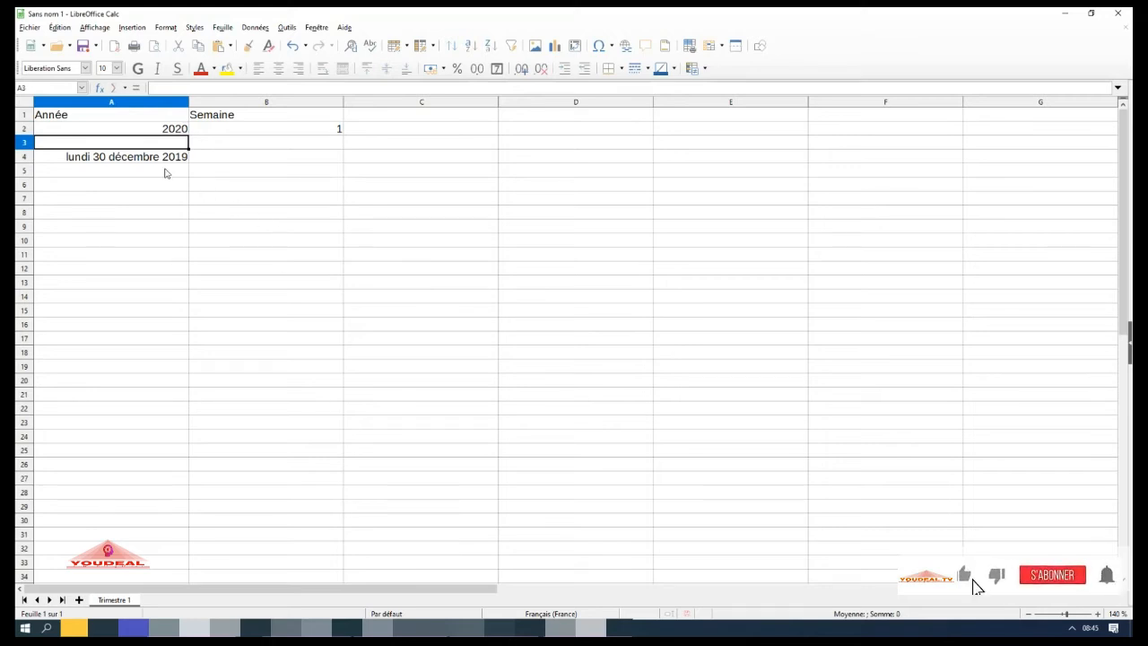
# Switch to the Outlook calendar and go to the date 01/01/2020 in the monthly view.
pyautogui.click(165, 628)
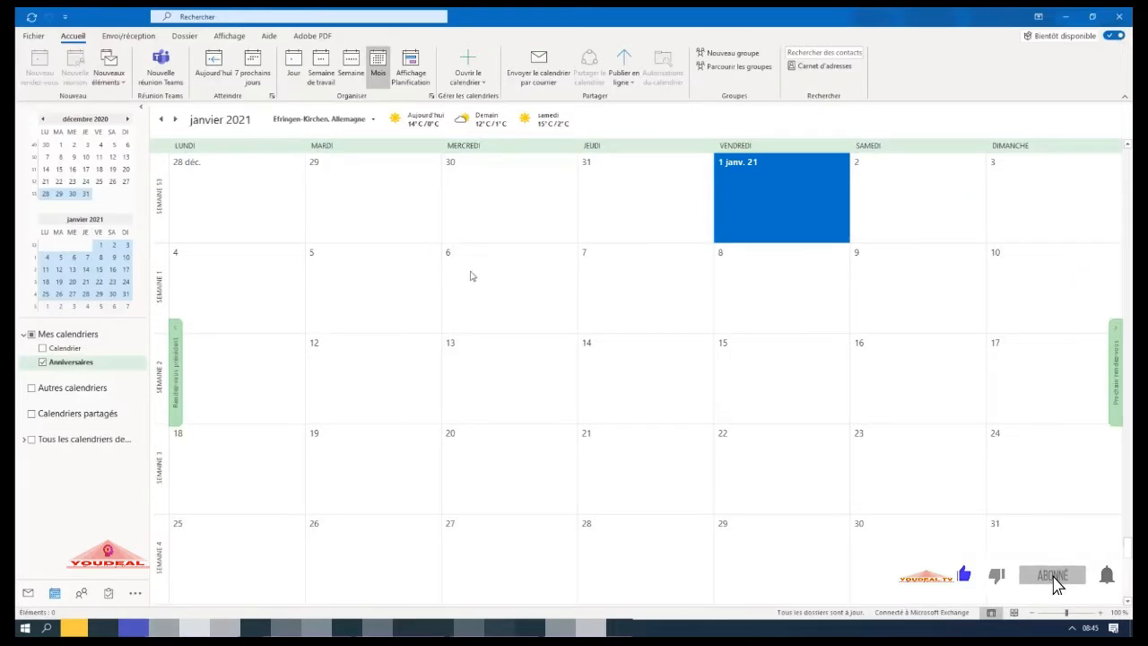
pyautogui.rightClick(477, 224)
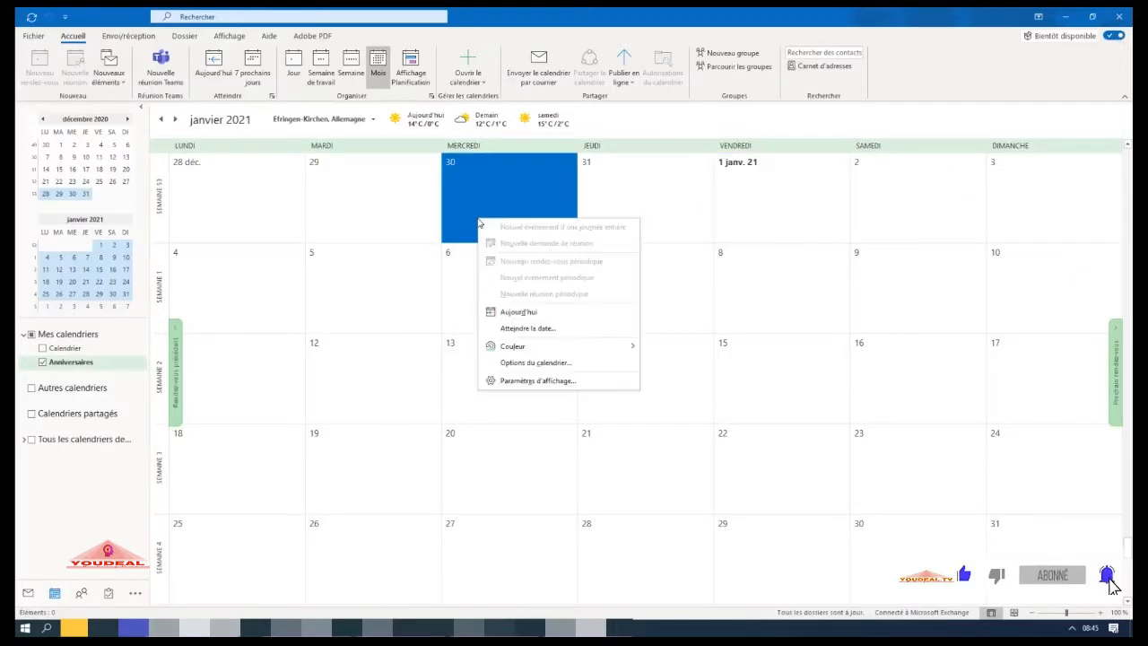
pyautogui.click(527, 328)
pyautogui.write('01/01/2020')
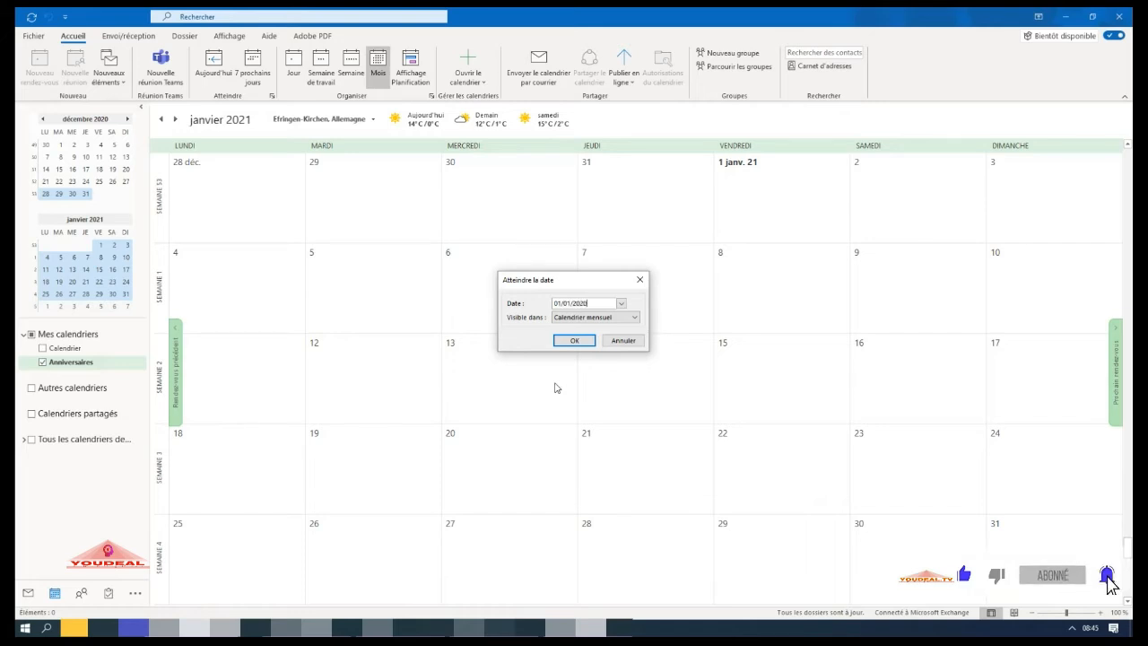
pyautogui.press('Return')
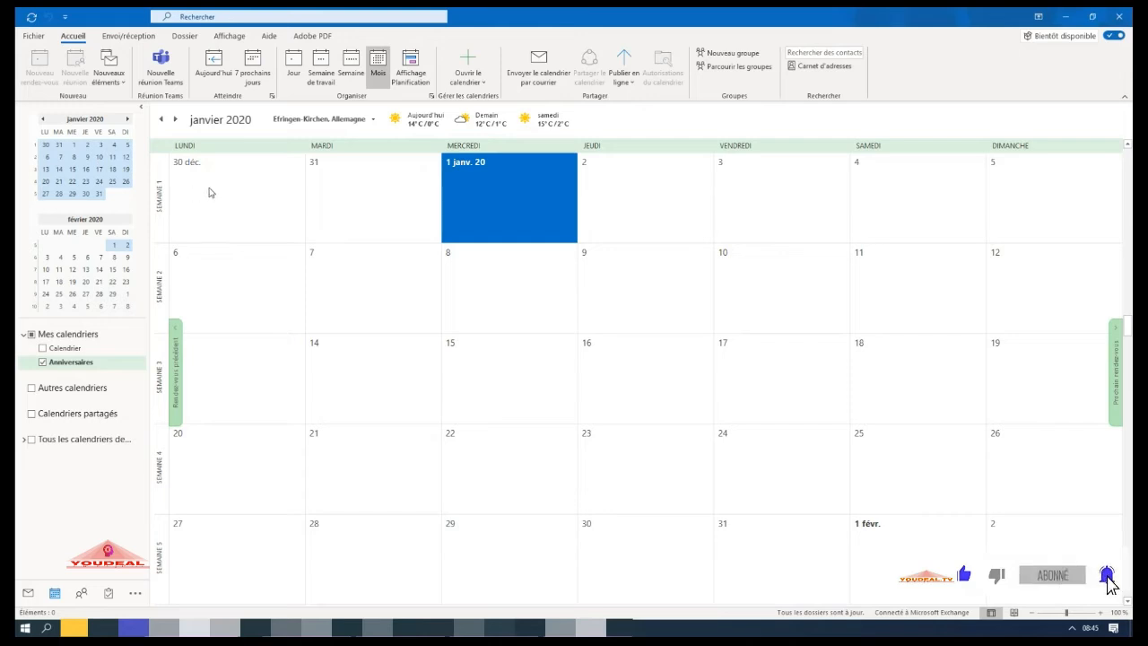
# Go to the date 01/01/2022 in the monthly calendar.
pyautogui.rightClick(401, 205)
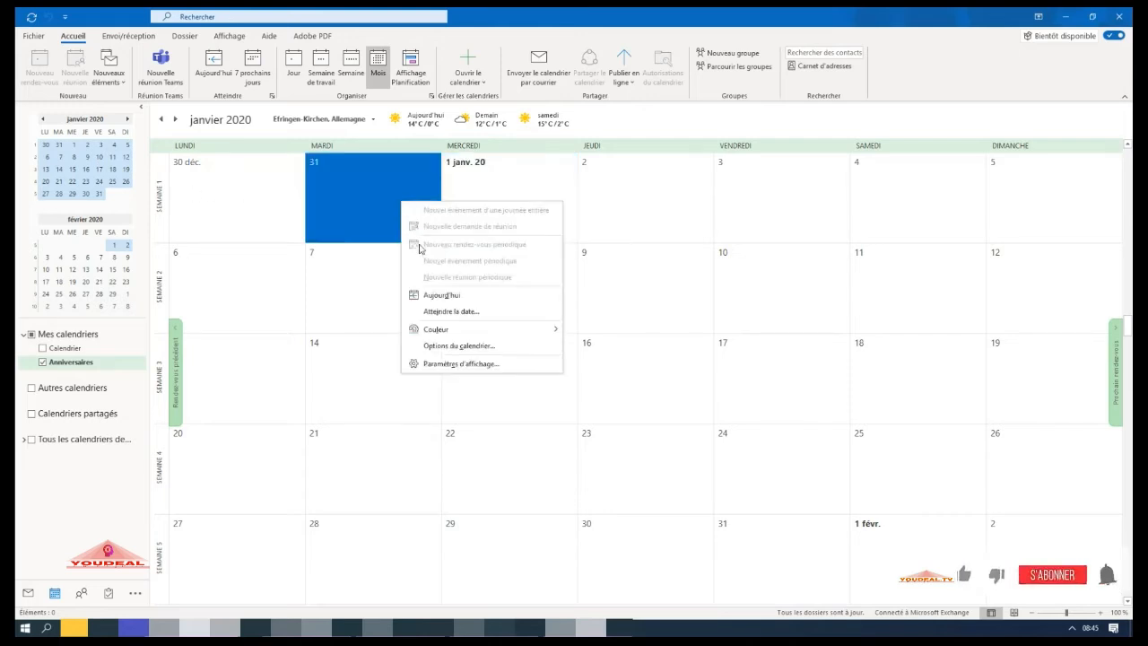
pyautogui.click(440, 313)
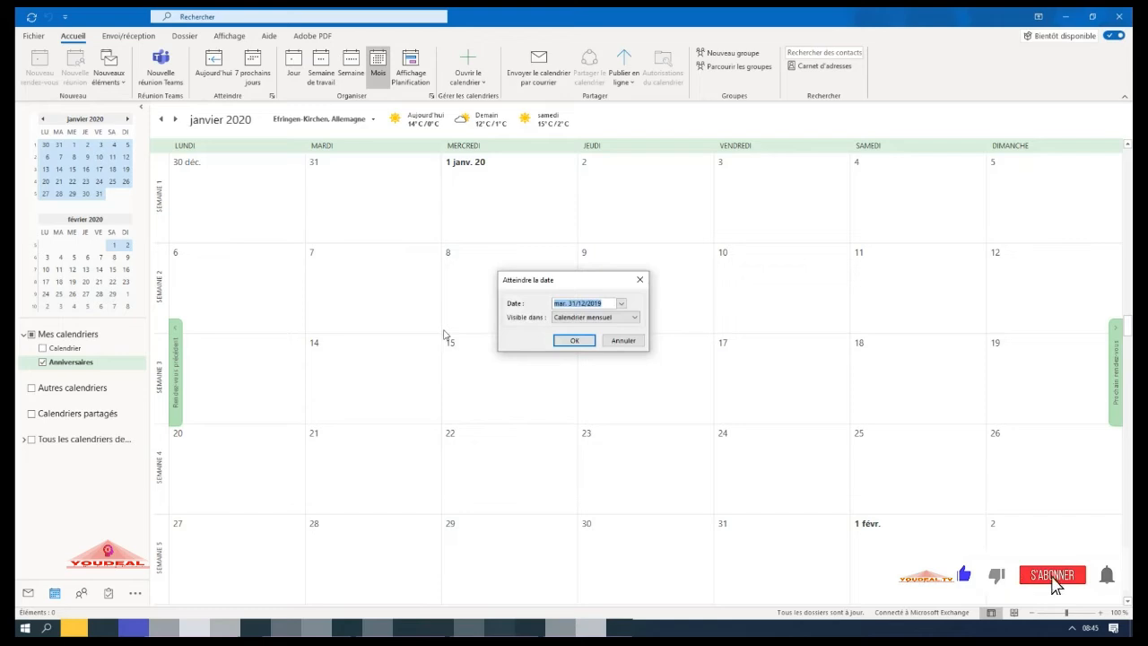
pyautogui.write('01/01/2')
pyautogui.write('22')
pyautogui.press('Return')
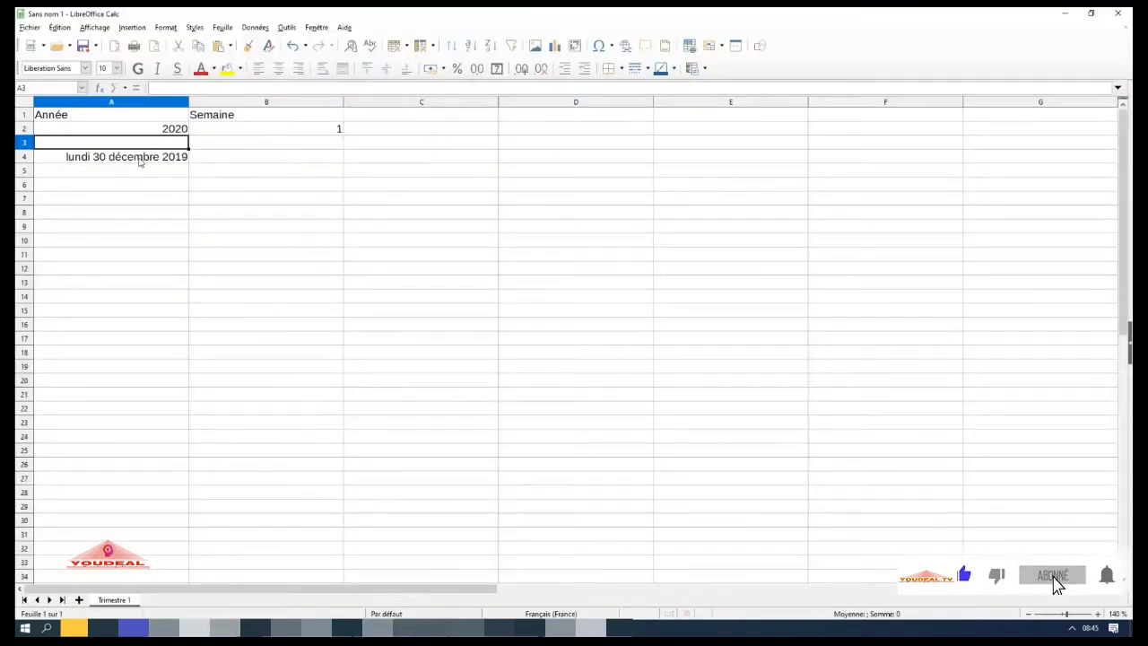
# Back in LibreOffice Calc, set the year in cell A2 to 2022.
pyautogui.click(156, 133)
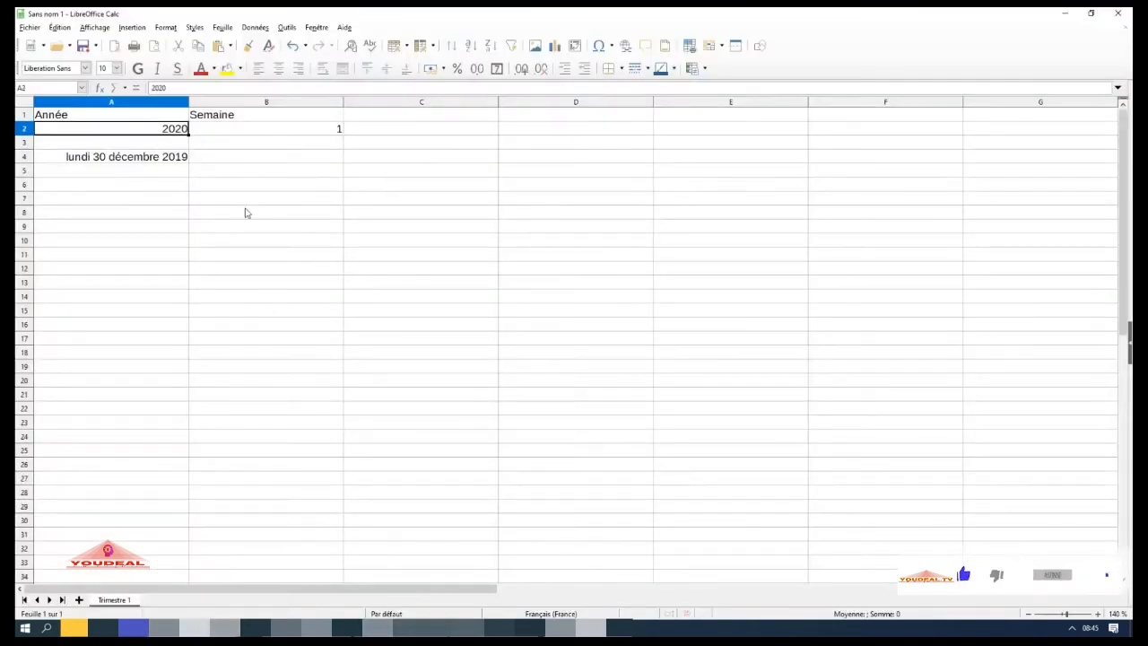
pyautogui.write('2022')
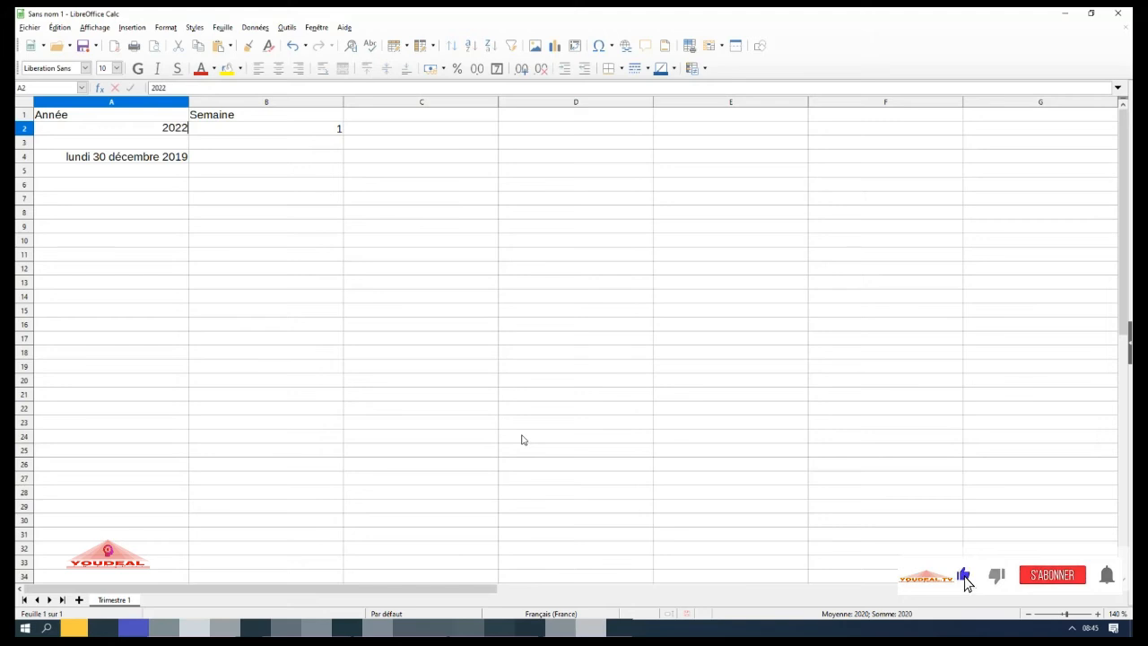
pyautogui.press('Return')
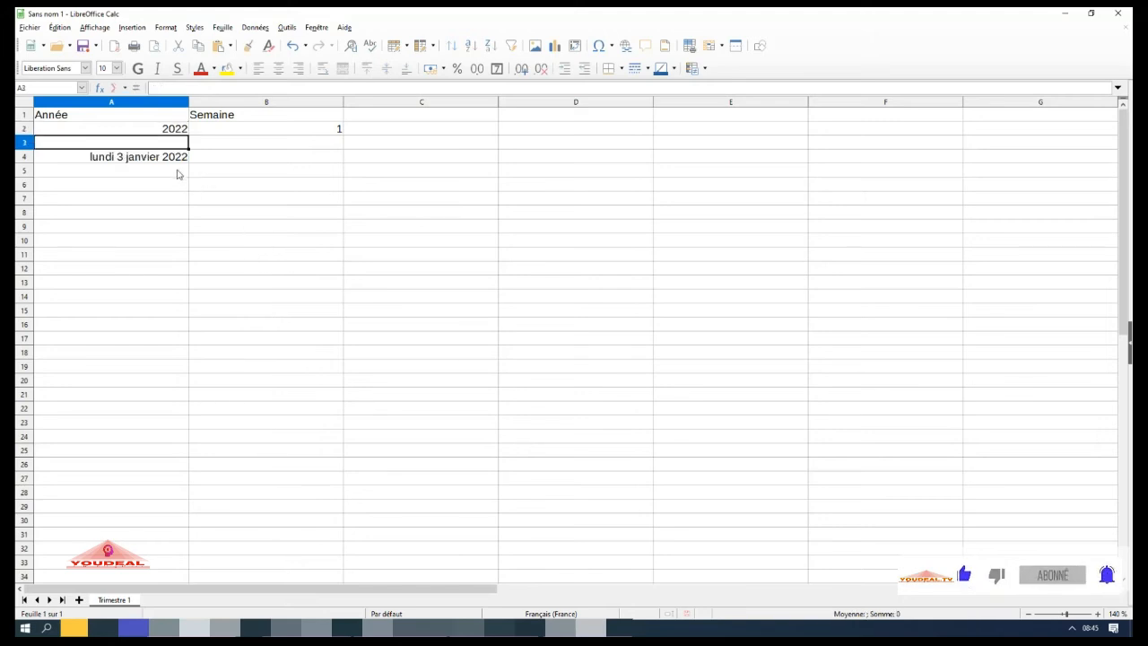
# Enter the formula =A4+1 in cell B4 and fill it across to G4 for the remaining days of the week.
pyautogui.click(223, 158)
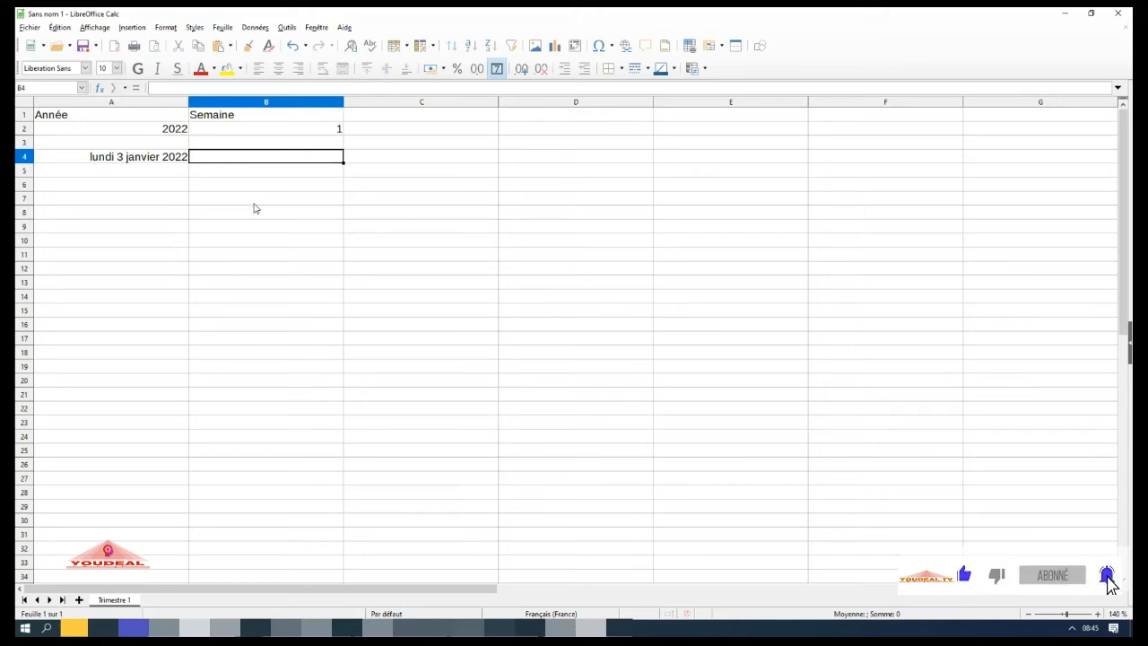
pyautogui.write('=')
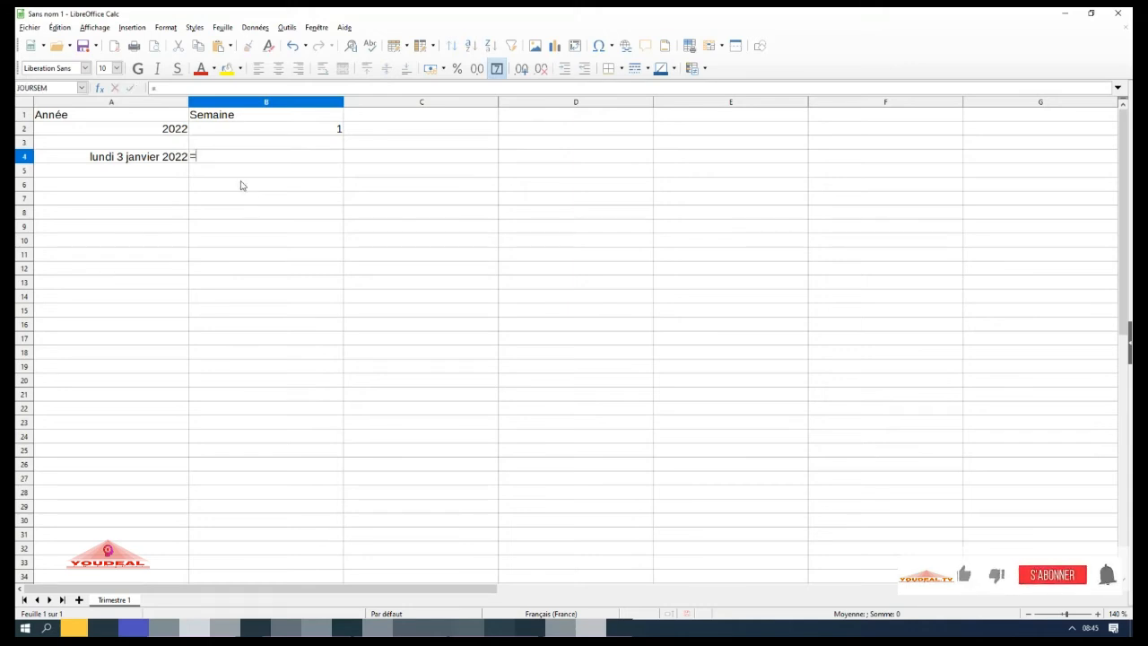
pyautogui.click(159, 163)
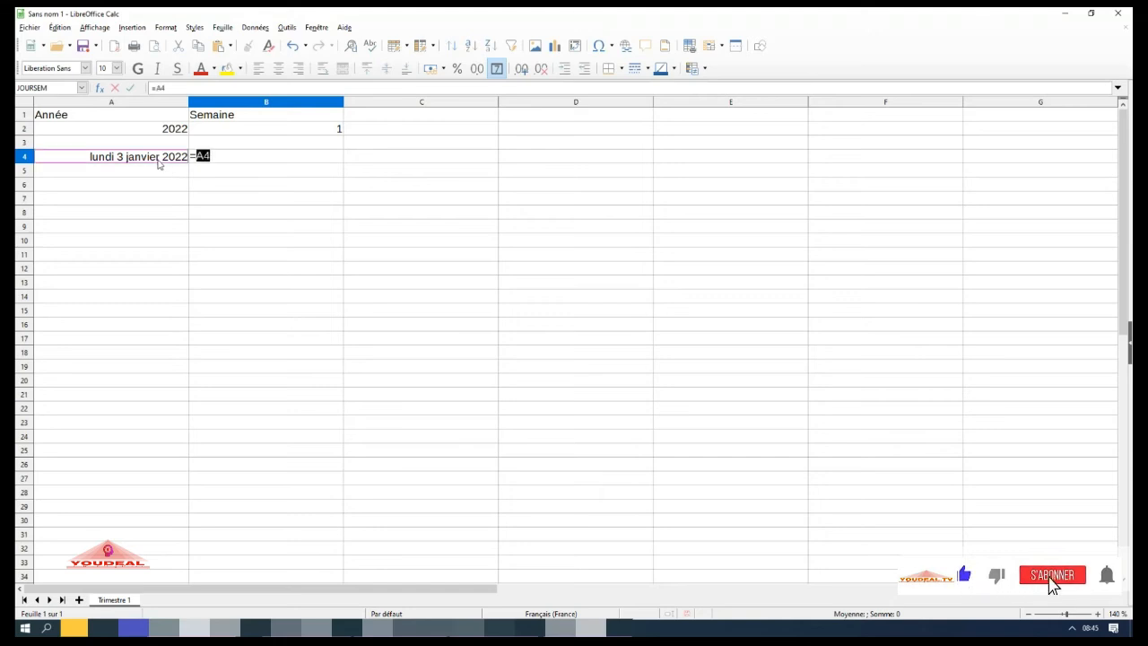
pyautogui.write('+')
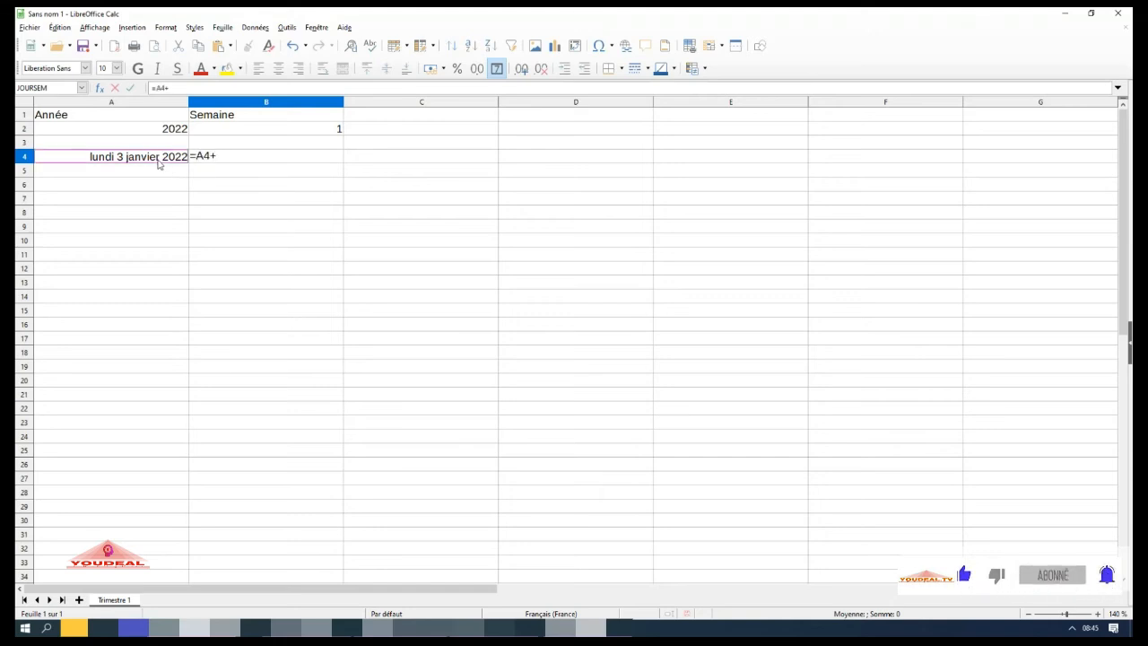
pyautogui.write('1')
pyautogui.press('Return')
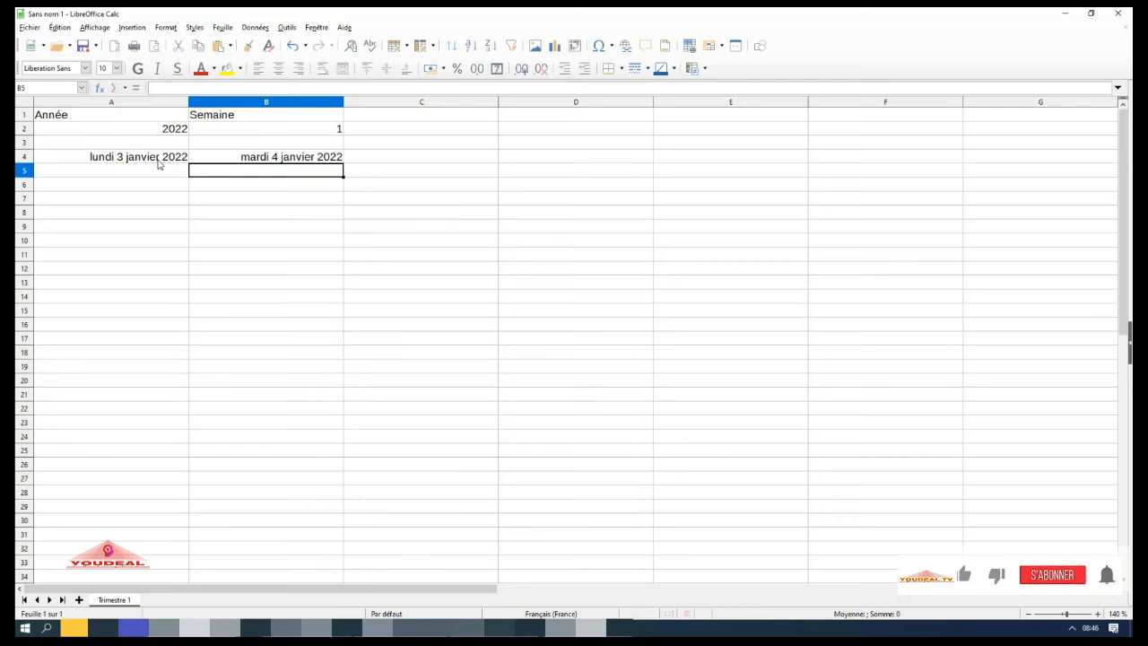
pyautogui.click(220, 162)
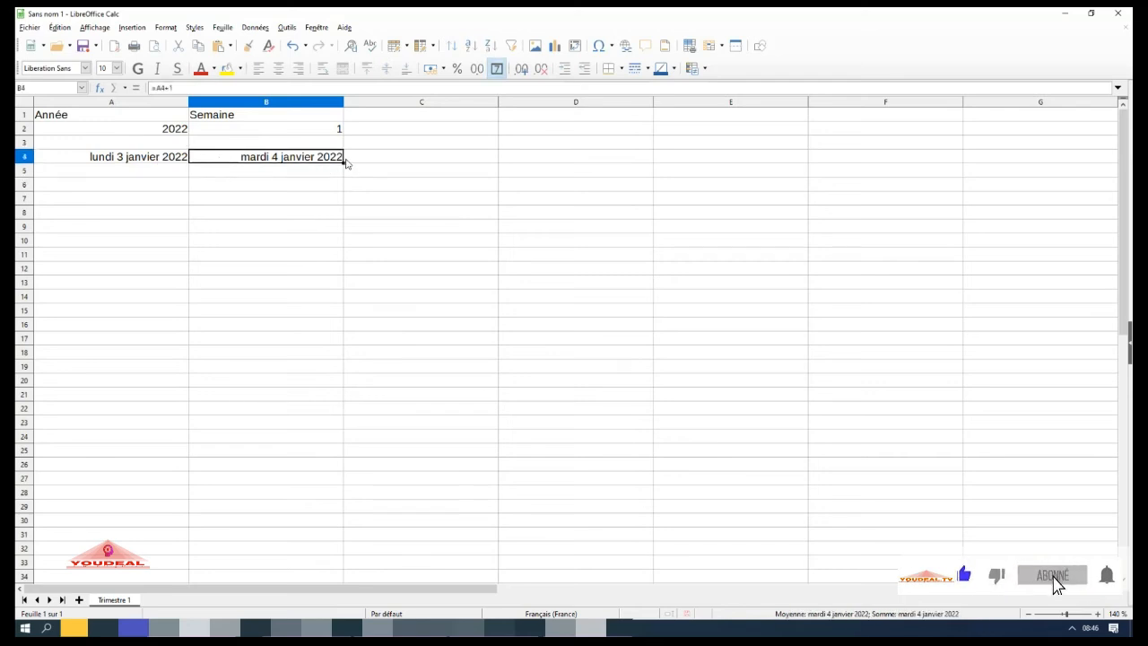
pyautogui.moveTo(343, 162); pyautogui.dragTo(1048, 162)
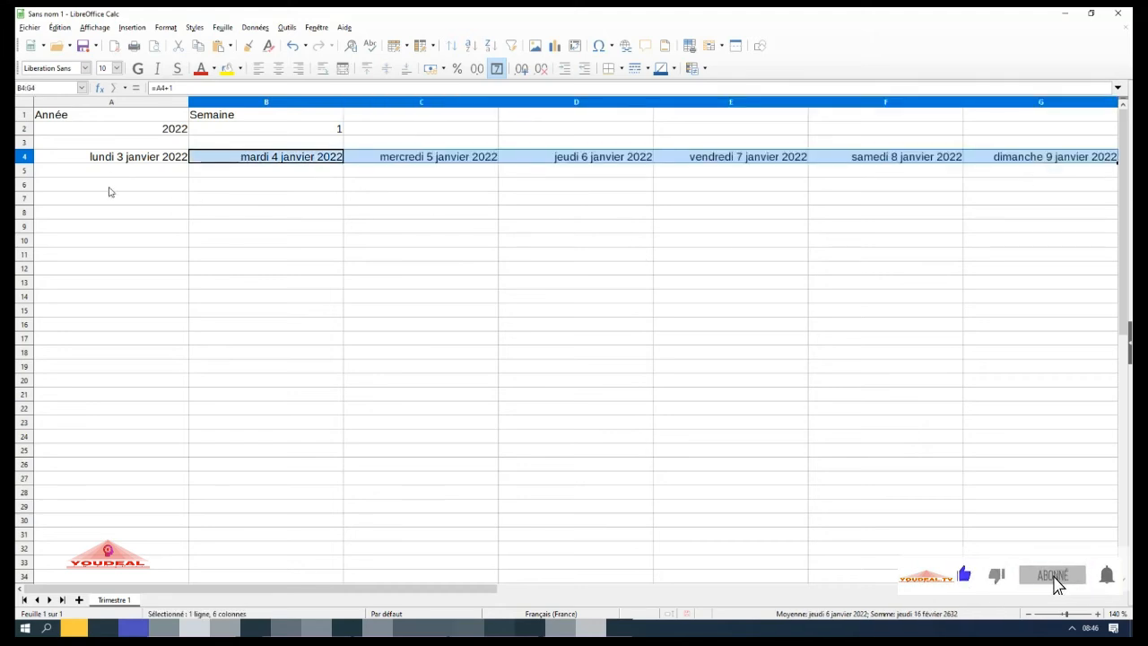
# Copy rows 1 to 4 and paste the block at A7, A13, A19, A25 and A31.
pyautogui.click(24, 115)
pyautogui.moveTo(25, 115); pyautogui.dragTo(24, 156)
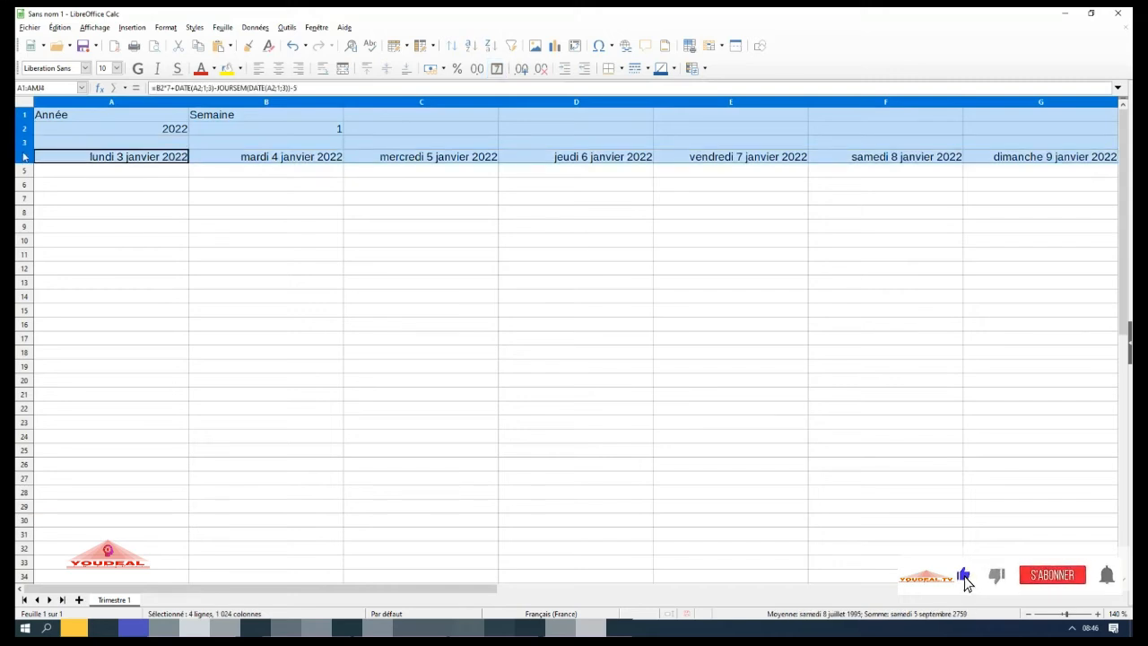
pyautogui.click(69, 198)
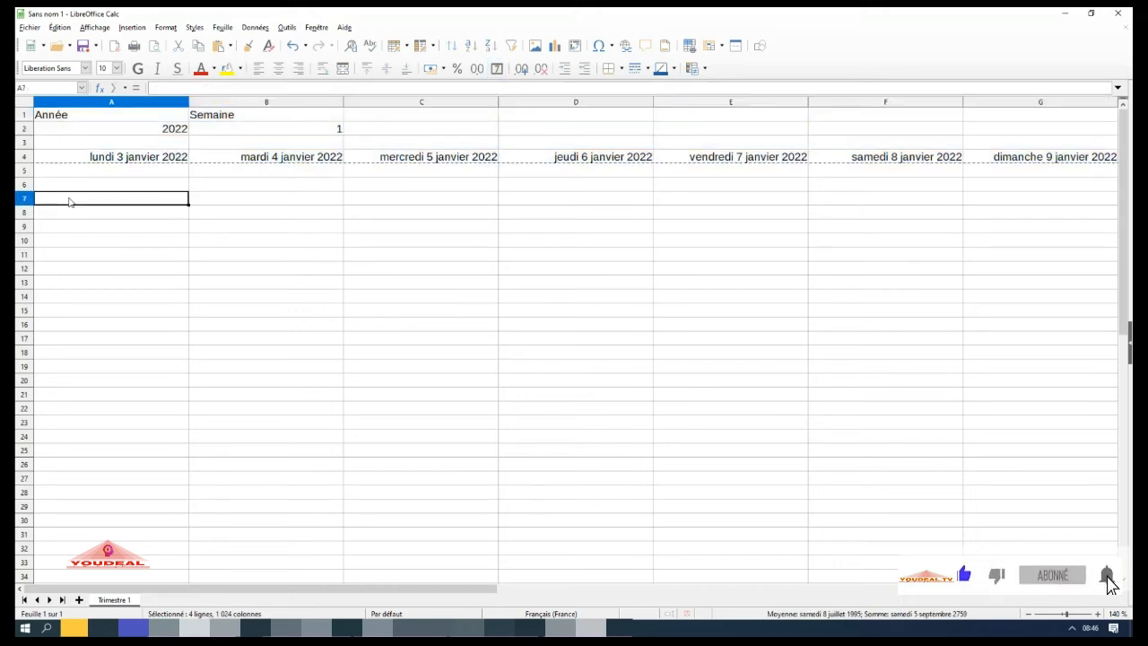
pyautogui.write('Année\tSemaine 2022\t1  lundi 3 janvier 2022\tmardi 4 janvier 2022\tmercredi 5 janvier 2022\tjeudi 6 janvier 2022\tvendredi 7 janvier 2022\tsamedi 8 janvier 2022\tdimanche 9 janvier 2022')
pyautogui.click(69, 282)
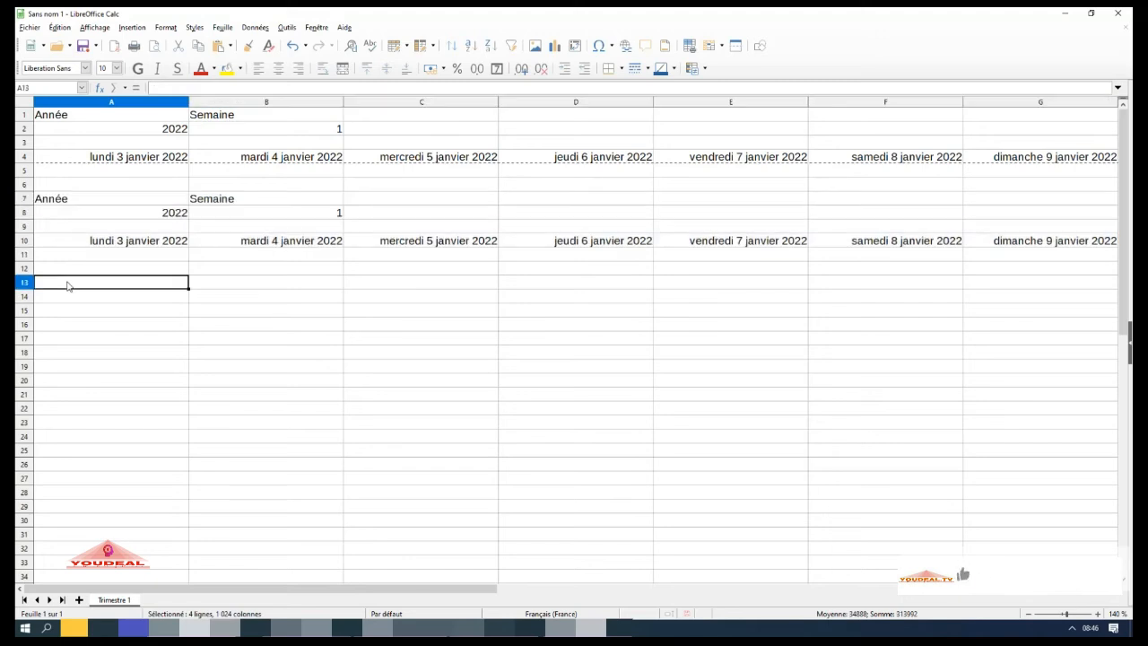
pyautogui.hotkey('ctrl', 'v')
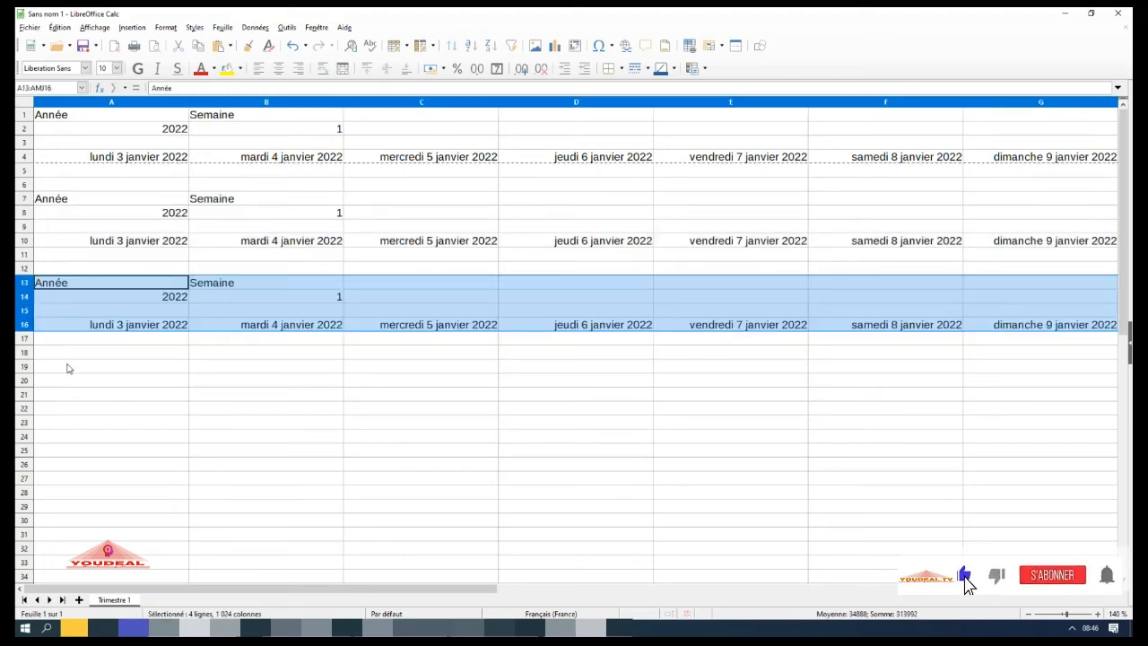
pyautogui.click(69, 367)
pyautogui.write('Année\tSemaine 2022\t1  lundi 3 janvier 2022\tmardi 4 janvier 2022\tmercredi 5 janvier 2022\tjeudi 6 janvier 2022\tvendredi 7 janvier 2022\tsamedi 8 janvier 2022\tdimanche 9 janvier 2022')
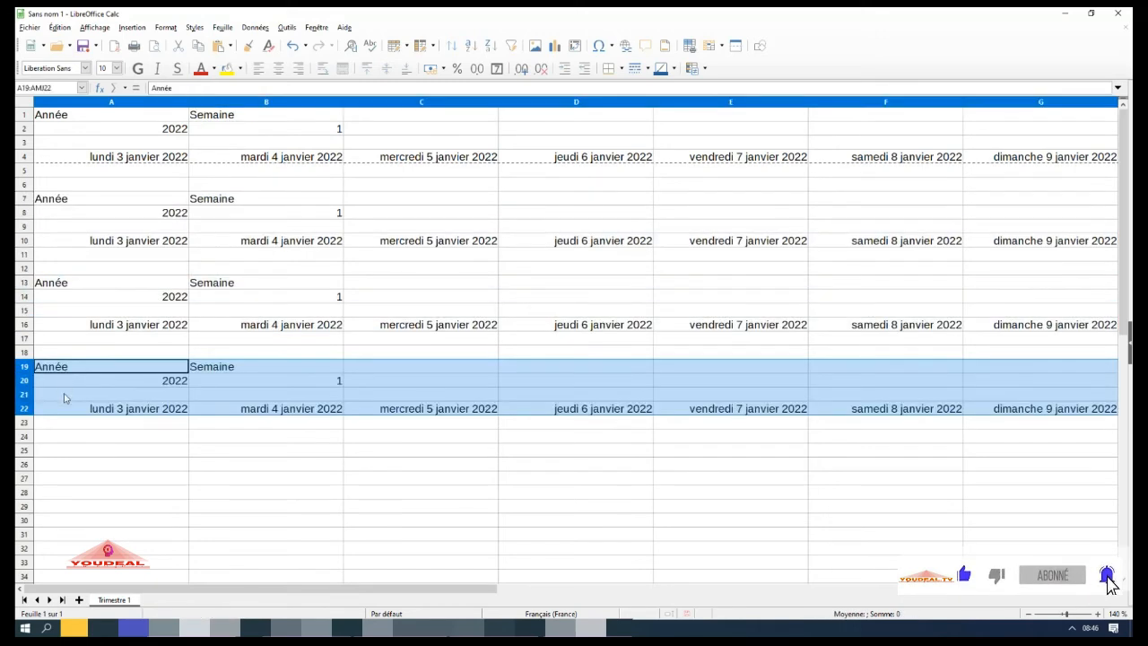
pyautogui.click(63, 451)
pyautogui.hotkey('ctrl', 'v')
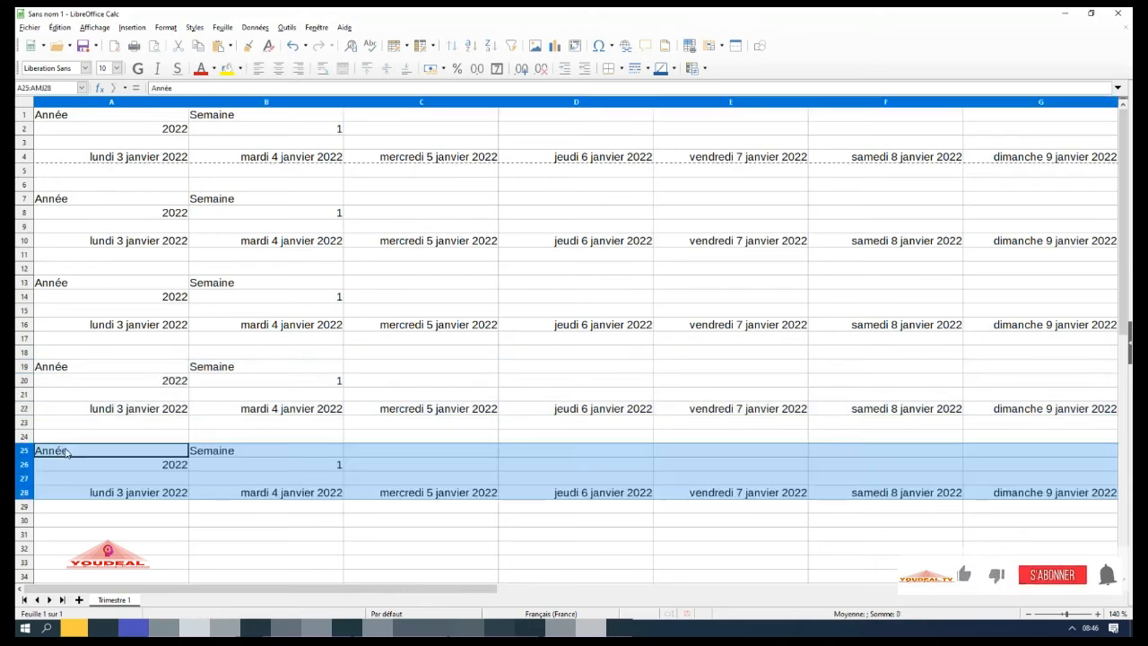
pyautogui.click(76, 534)
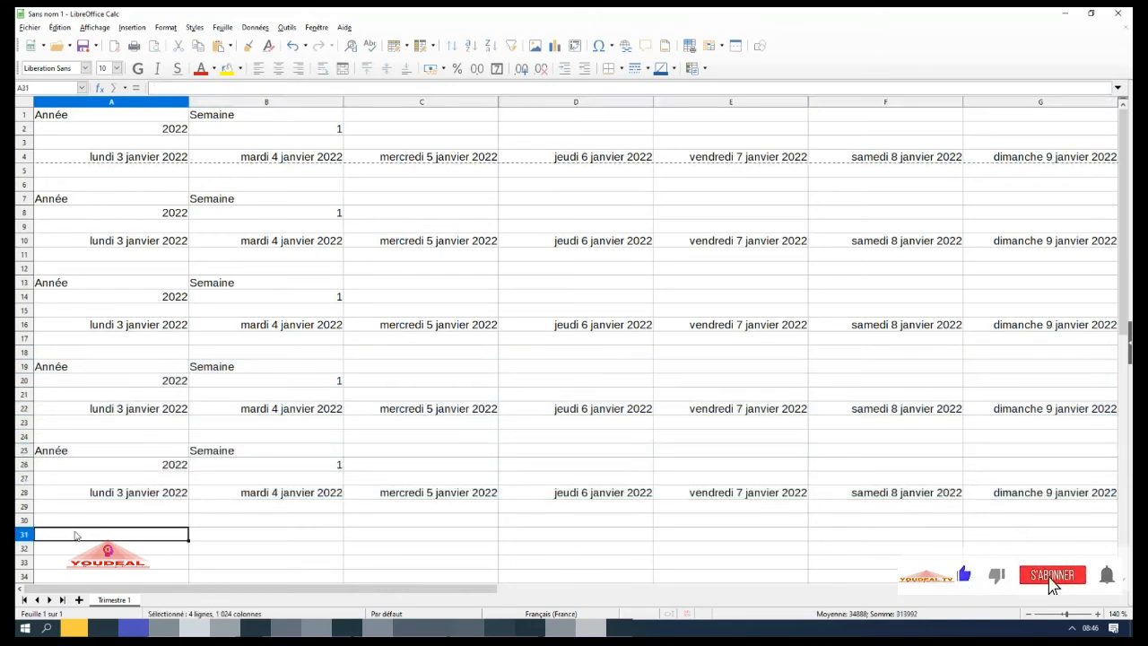
pyautogui.hotkey('ctrl', 'v')
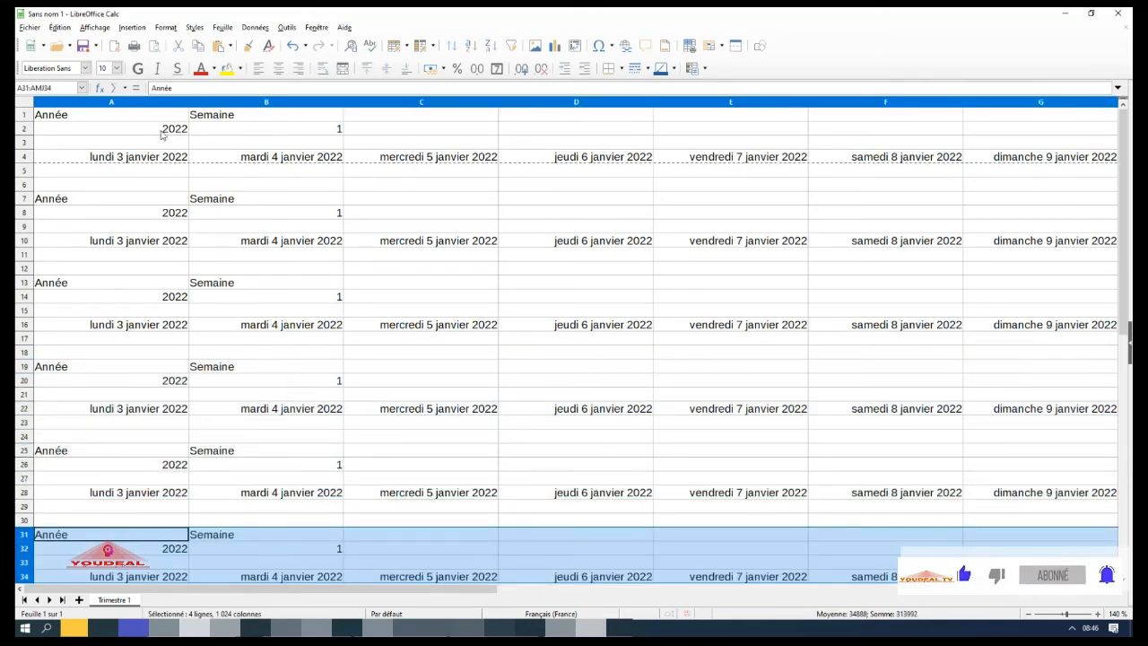
# Link the year cells A8 and A14 to the first year cell with the formula =A2.
pyautogui.click(151, 215)
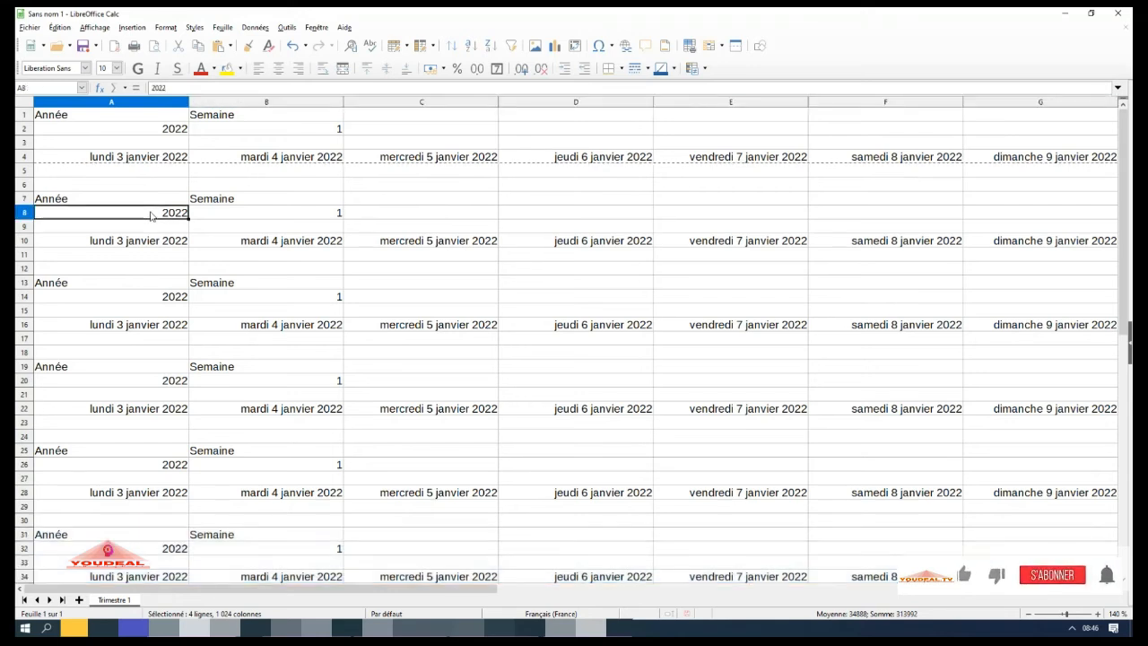
pyautogui.write('=')
pyautogui.click(162, 134)
pyautogui.press('Return')
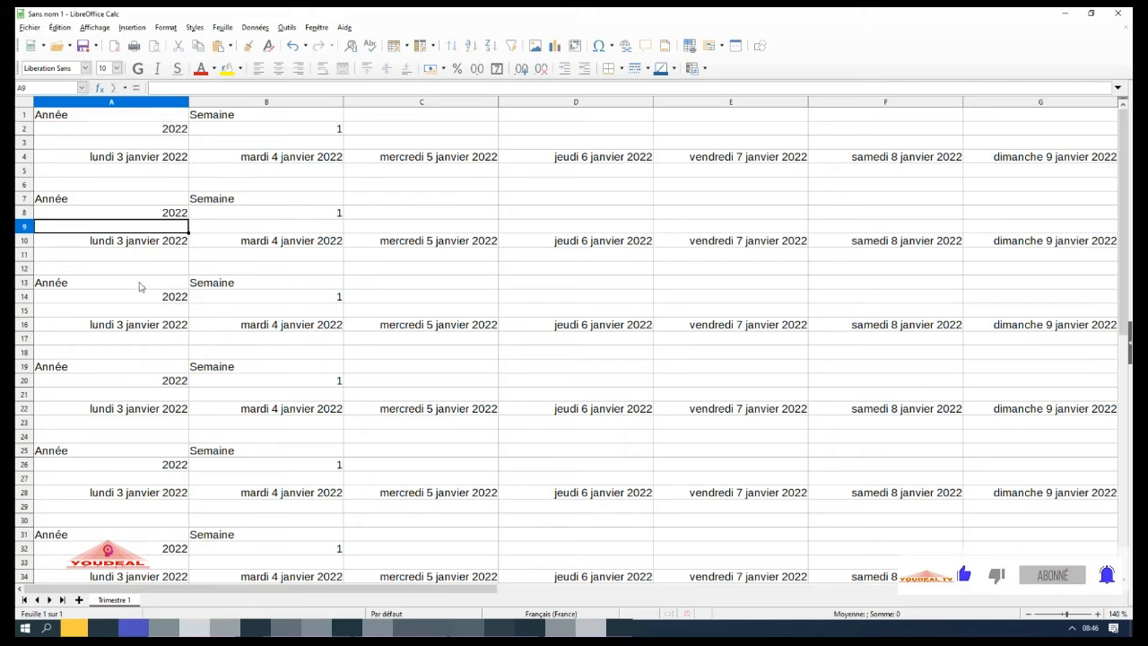
pyautogui.click(136, 299)
pyautogui.write('=')
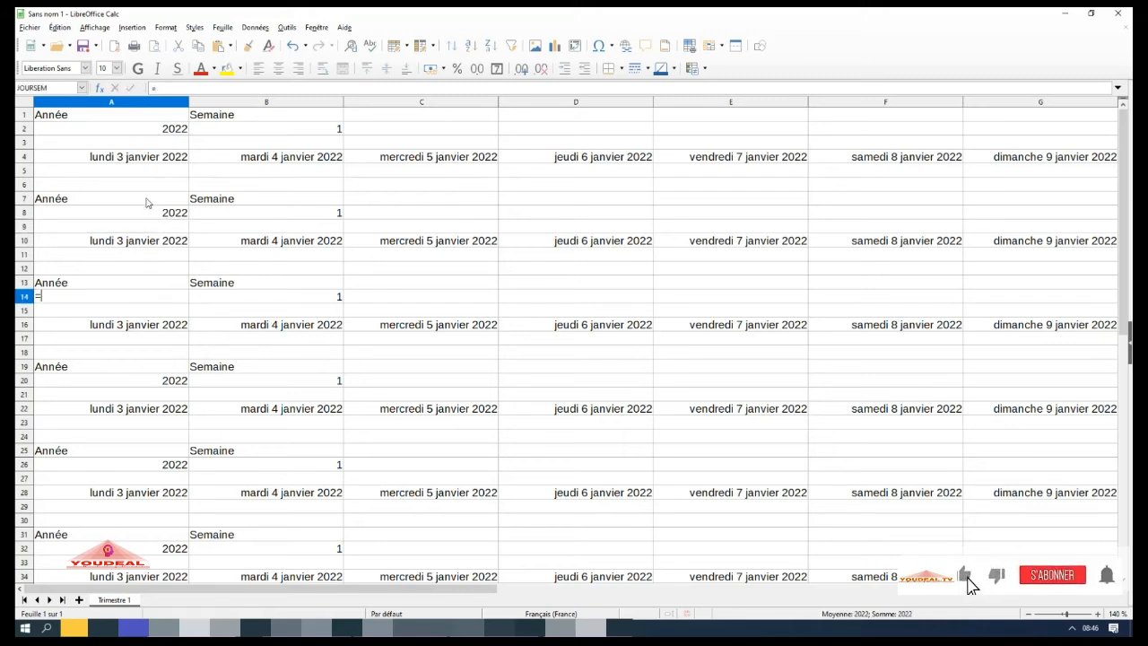
pyautogui.click(156, 135)
pyautogui.press('Return')
# Link the year cells A20, A26 and A32 to the first year cell with the formula =A2.
pyautogui.click(144, 379)
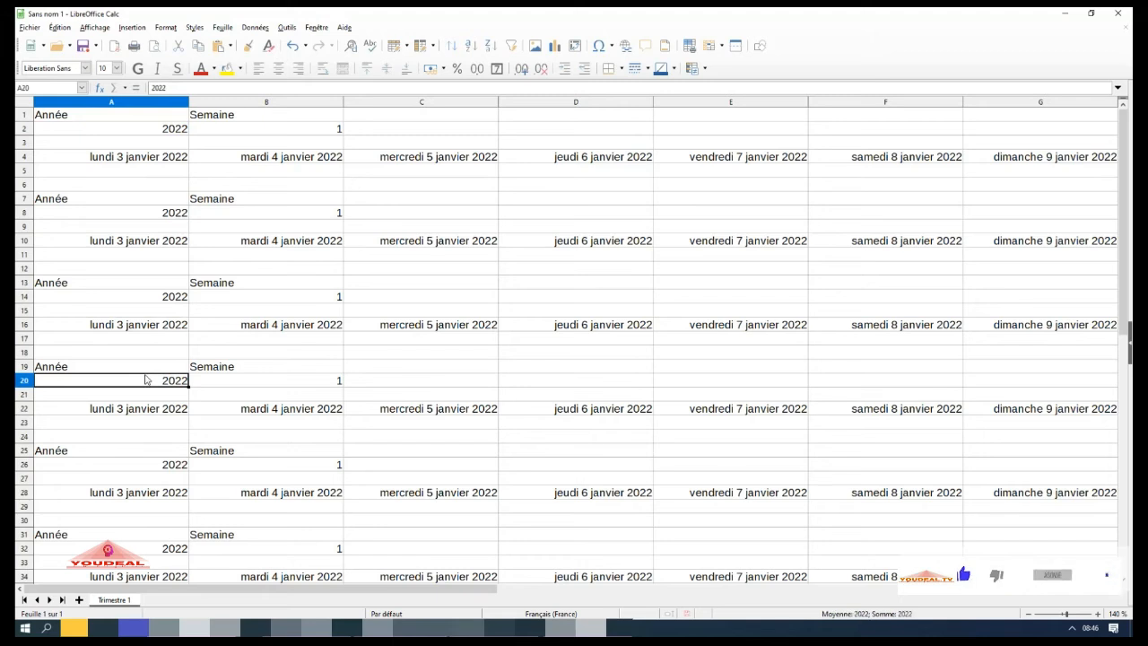
pyautogui.write('=')
pyautogui.click(165, 132)
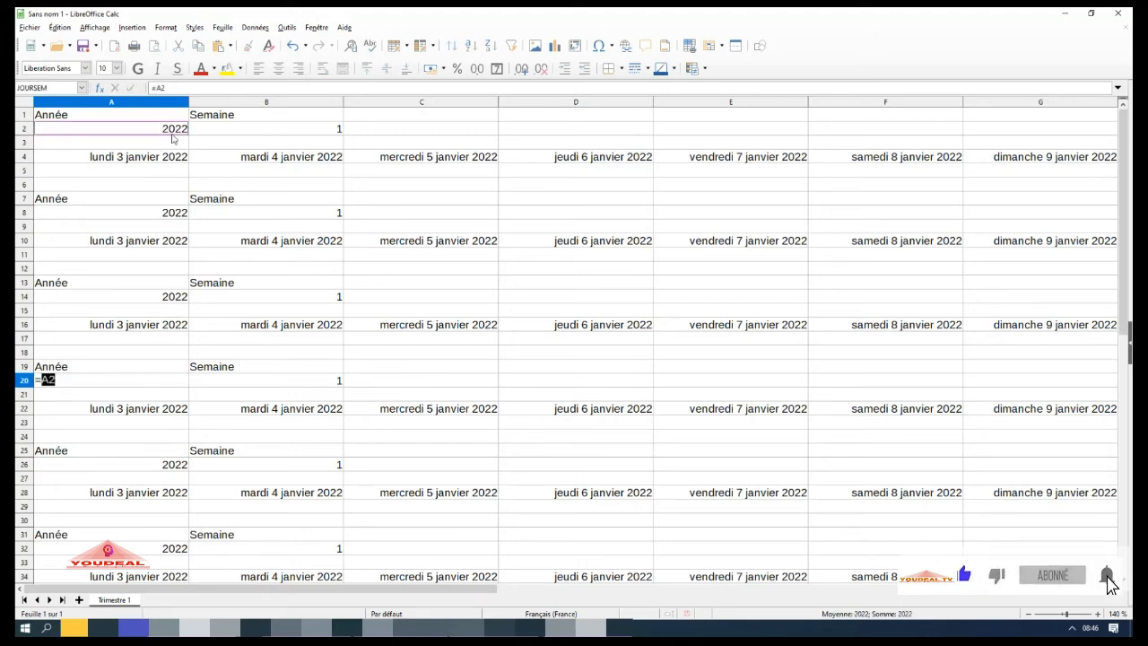
pyautogui.press('Return')
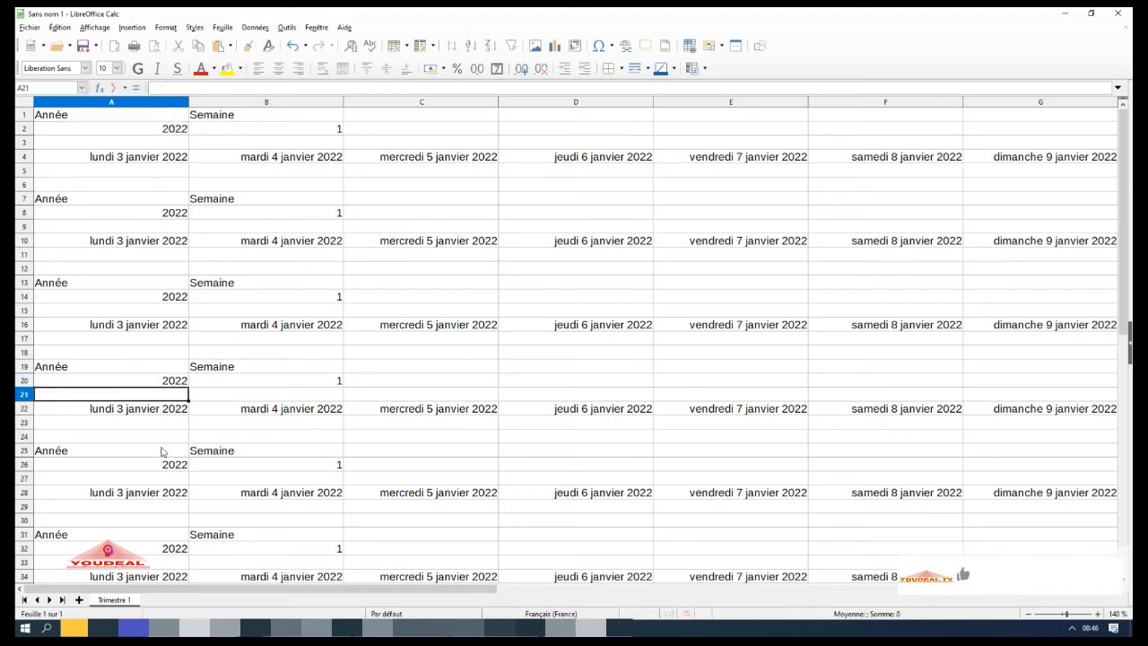
pyautogui.click(159, 466)
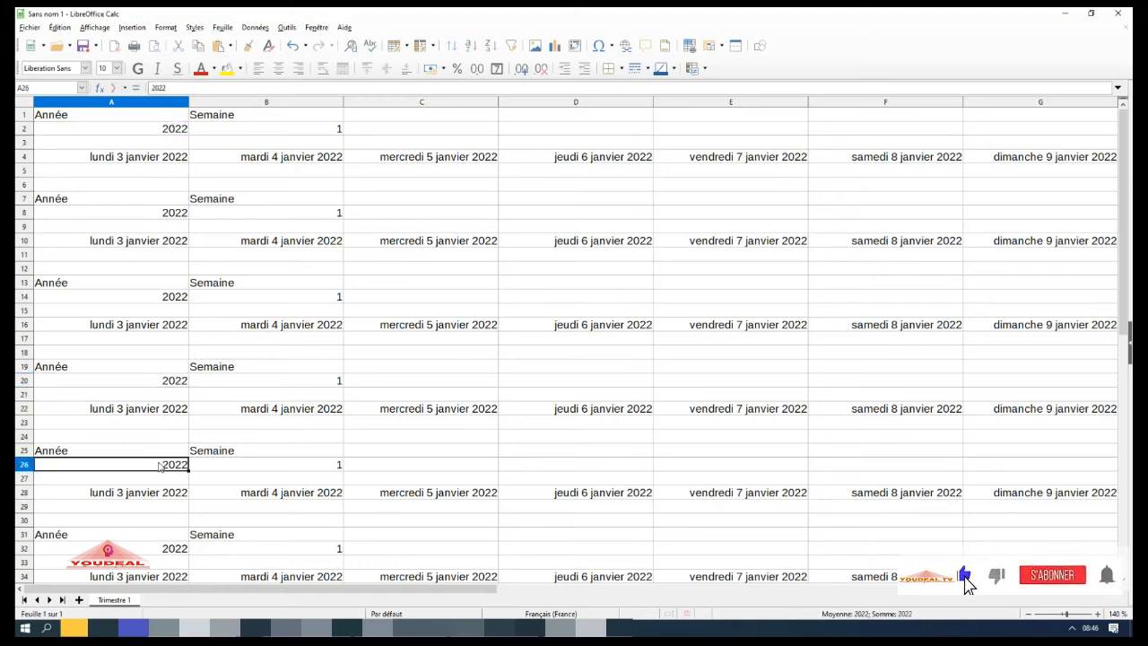
pyautogui.write('=')
pyautogui.click(166, 129)
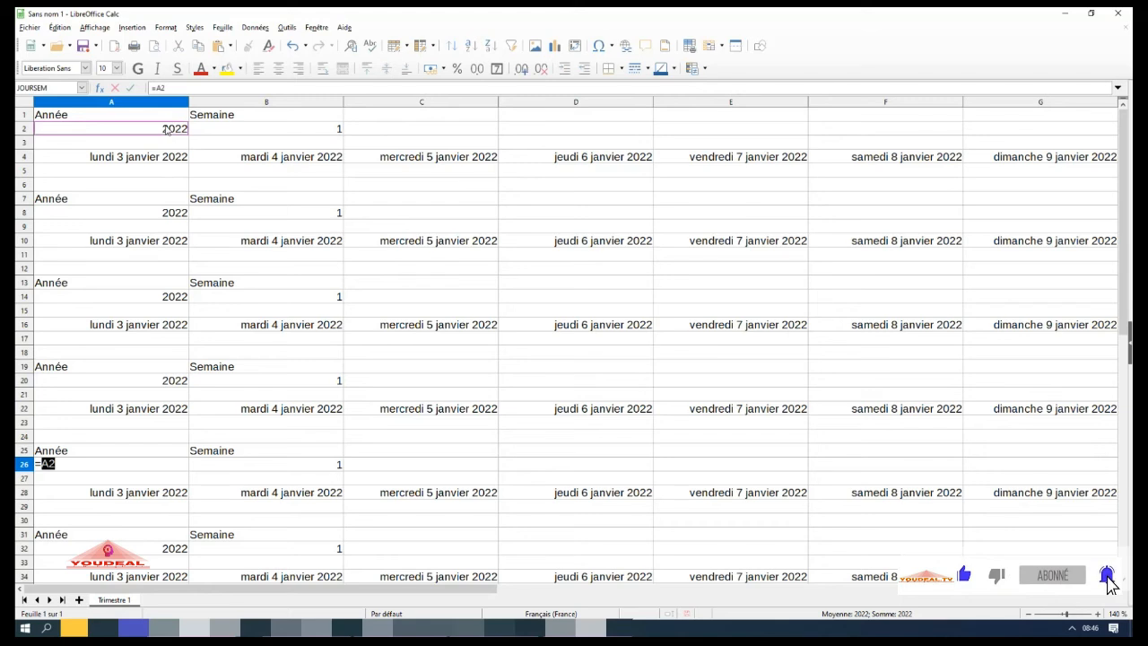
pyautogui.press('Return')
pyautogui.click(139, 549)
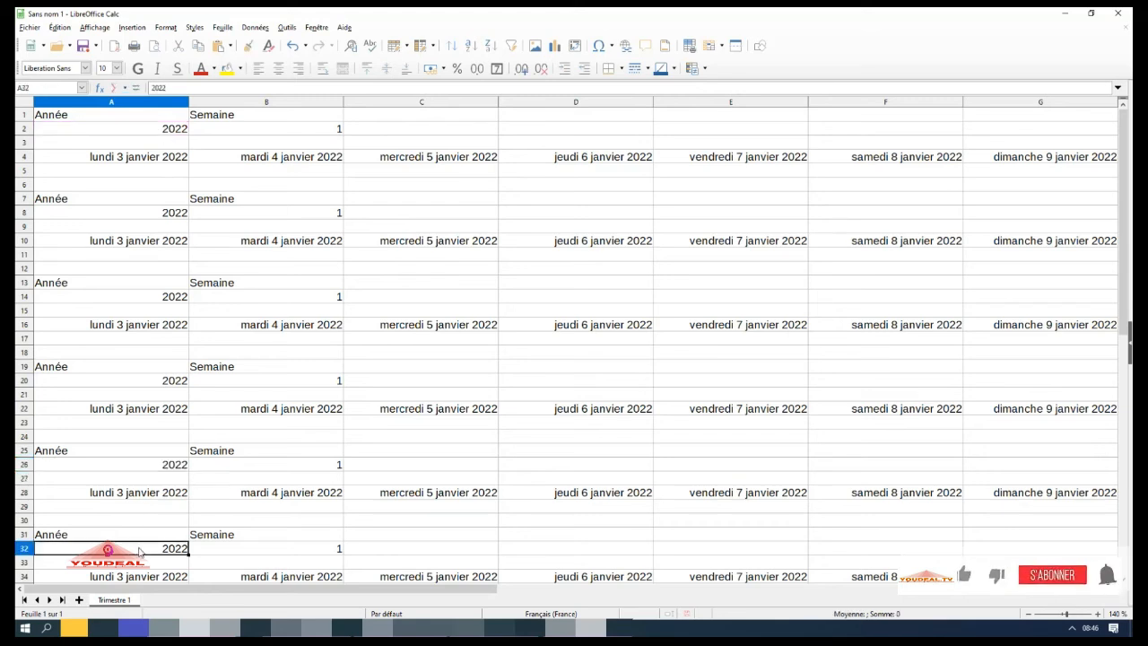
pyautogui.write('=')
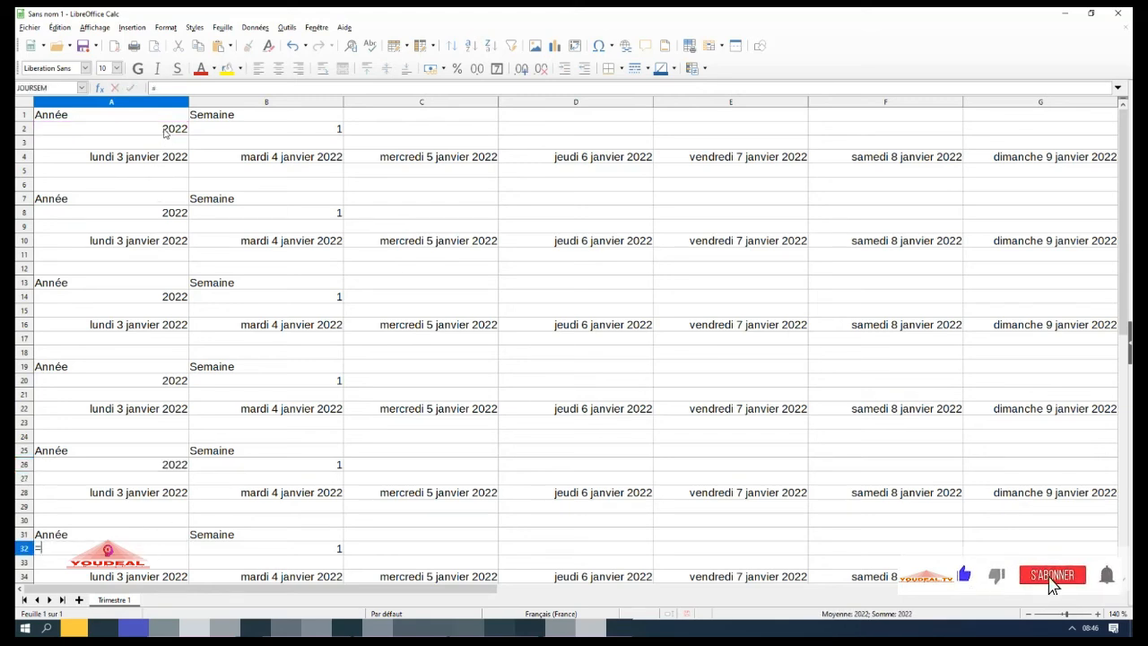
pyautogui.click(166, 130)
pyautogui.press('Return')
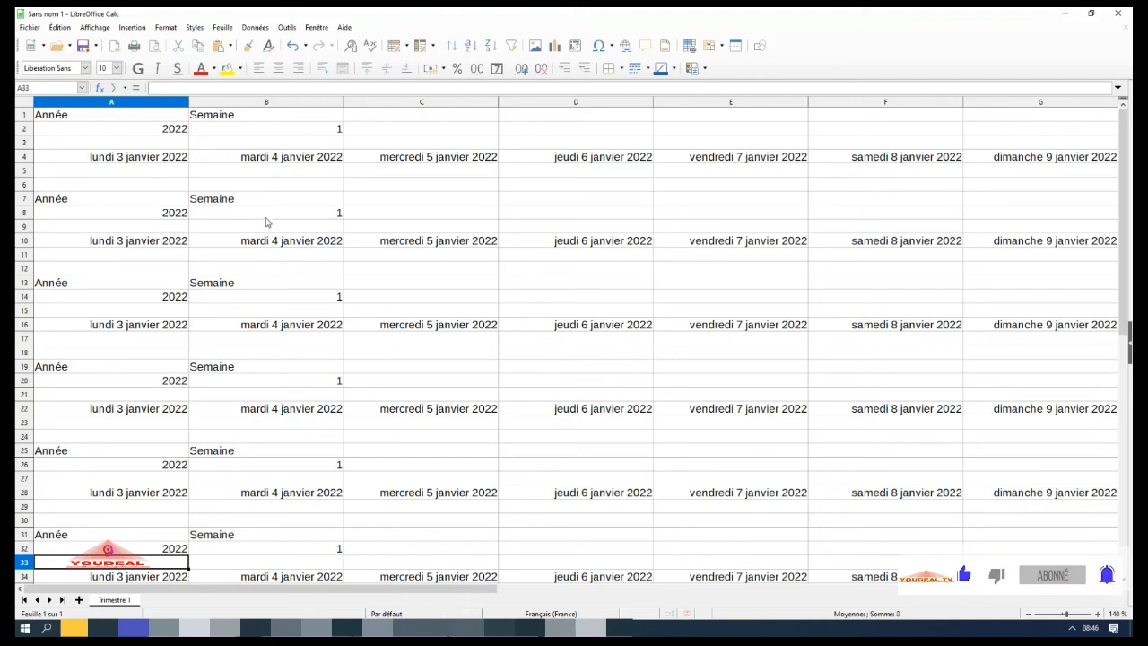
# Enter the formula =B2+1 in cell B8 so the second block's week follows the first.
pyautogui.click(266, 216)
pyautogui.write('=')
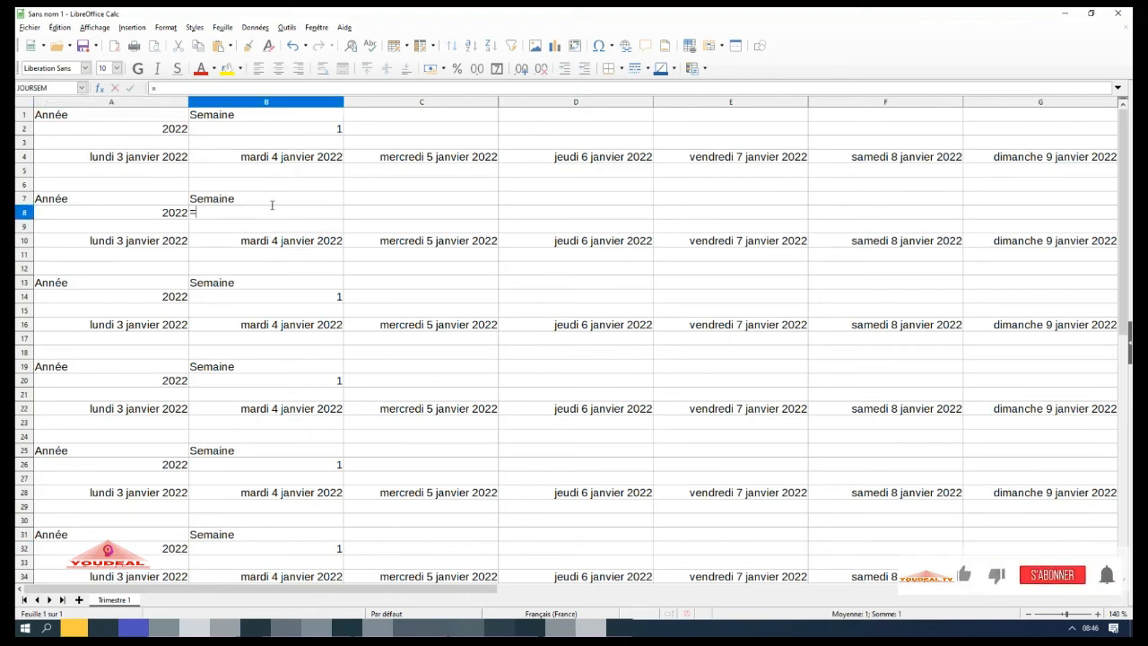
pyautogui.click(292, 131)
pyautogui.write('+1')
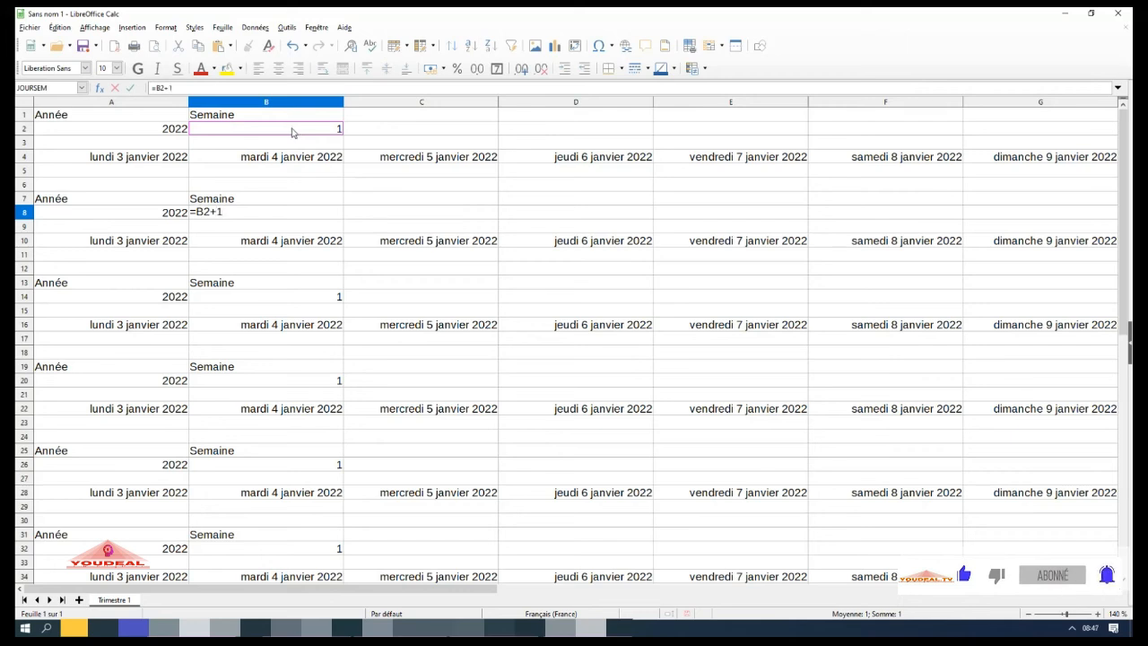
pyautogui.press('Return')
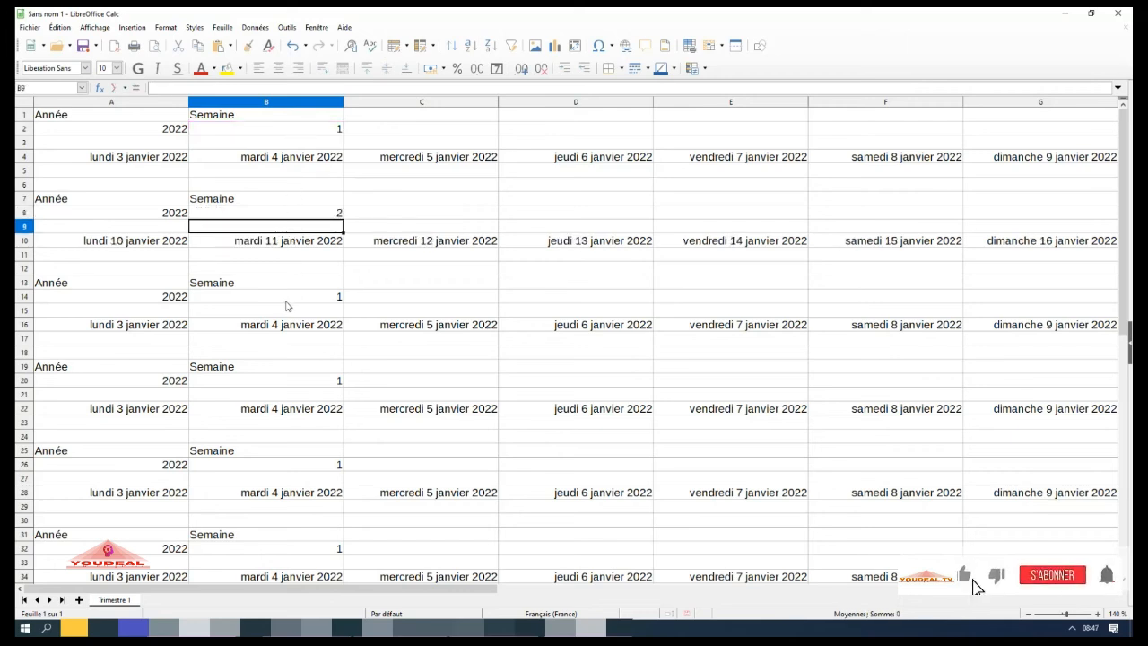
# Number the third and fourth blocks' weeks with the formulas =B8+1 in cell B14 and =B14+1 in cell B20.
pyautogui.click(287, 305)
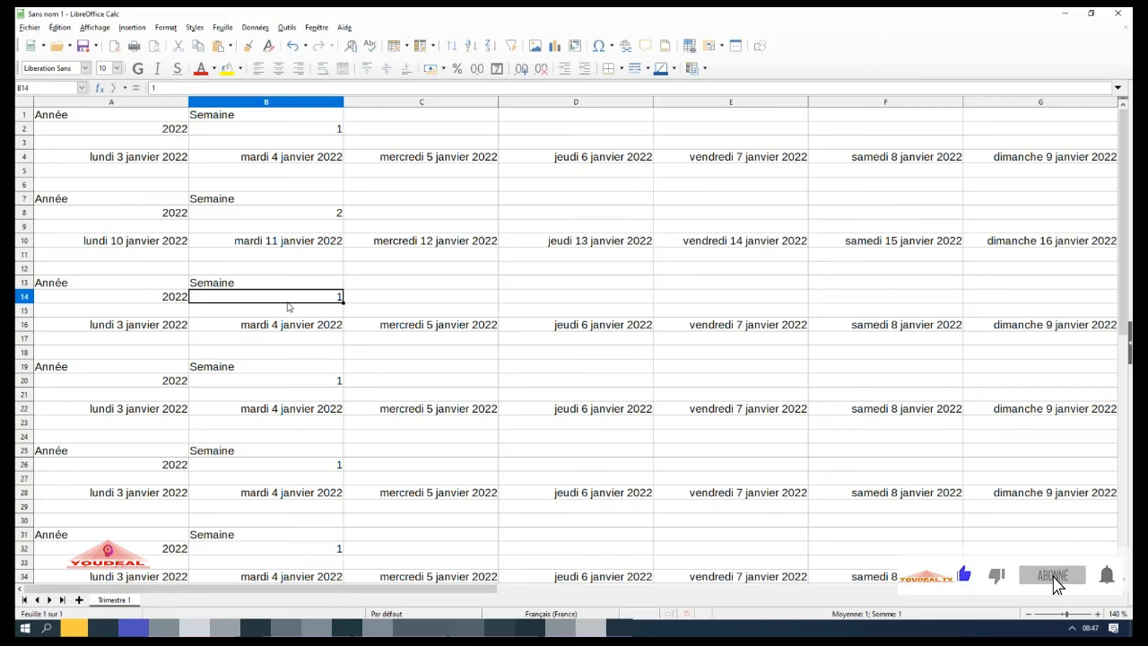
pyautogui.write('=')
pyautogui.click(291, 213)
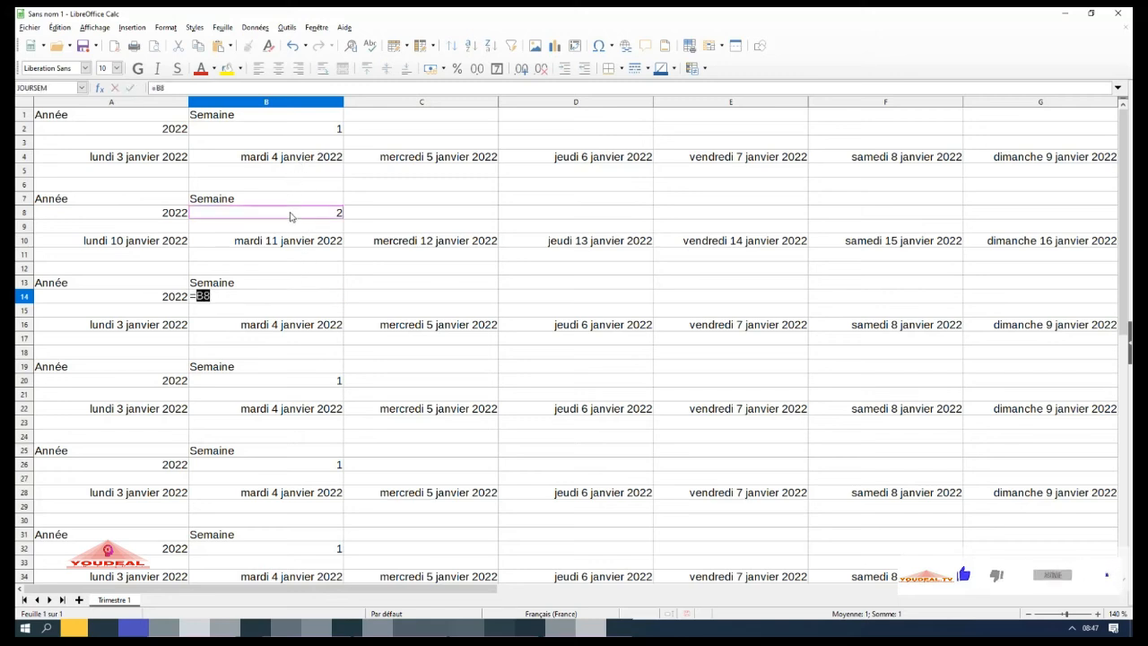
pyautogui.write('+1')
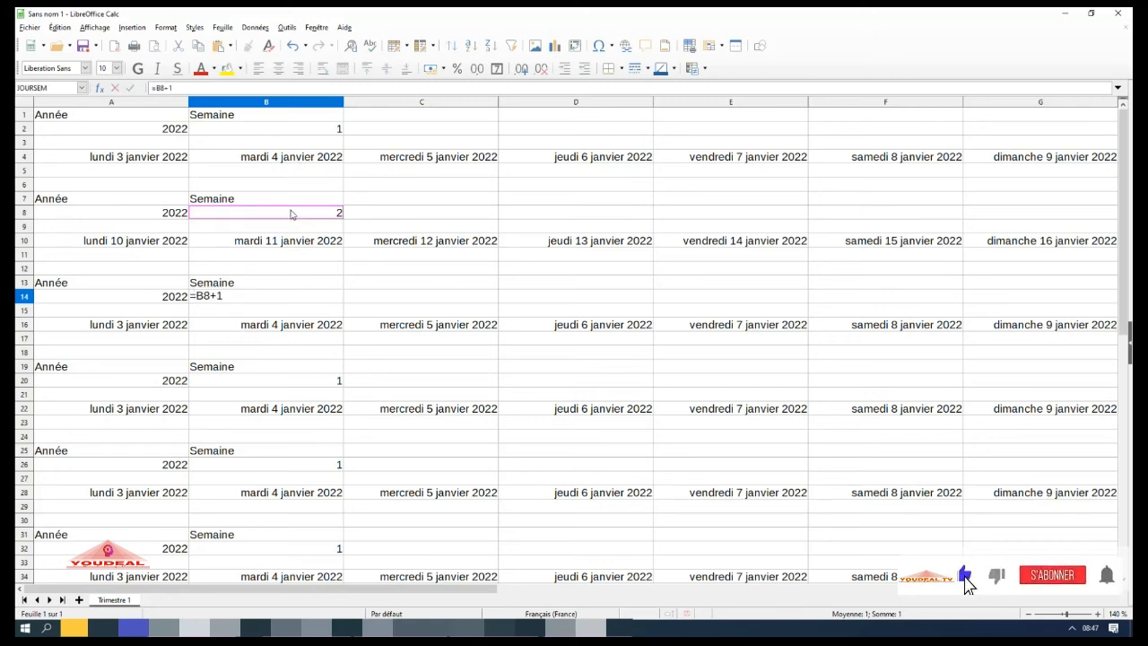
pyautogui.press('Return')
pyautogui.click(305, 381)
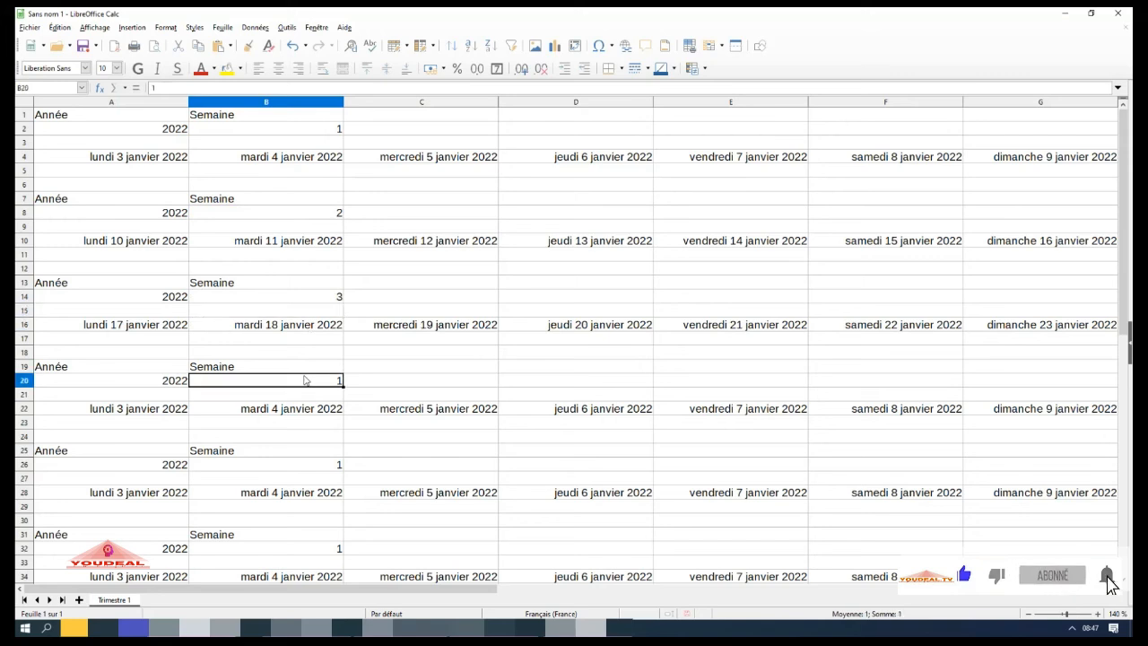
pyautogui.write('=')
pyautogui.click(314, 303)
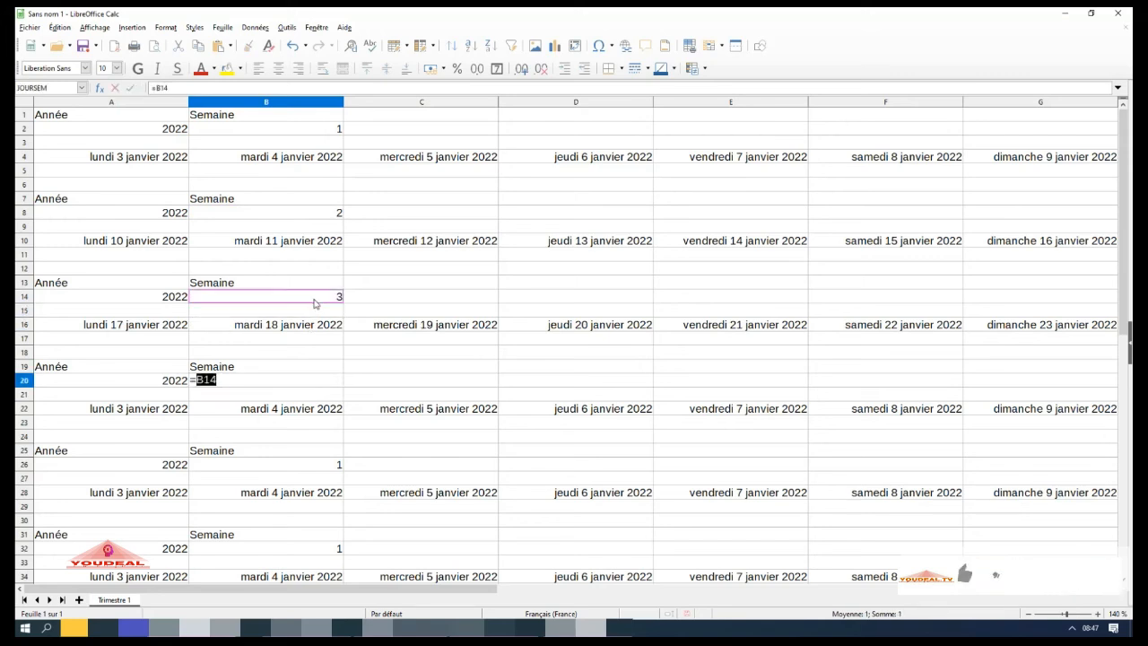
pyautogui.write('+1')
pyautogui.press('Return')
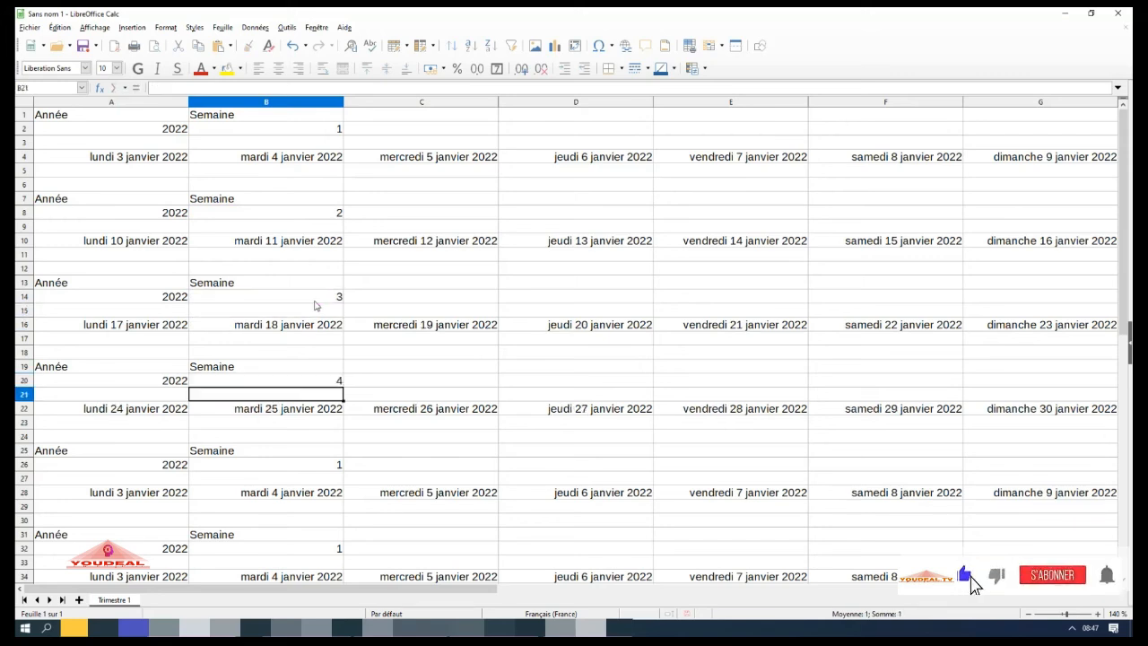
# Number the last two blocks' weeks with the formulas =B20+1 in cell B26 and =B26+1 in cell B32.
pyautogui.click(311, 466)
pyautogui.write('=')
pyautogui.click(315, 380)
pyautogui.write('+')
pyautogui.press('Return')
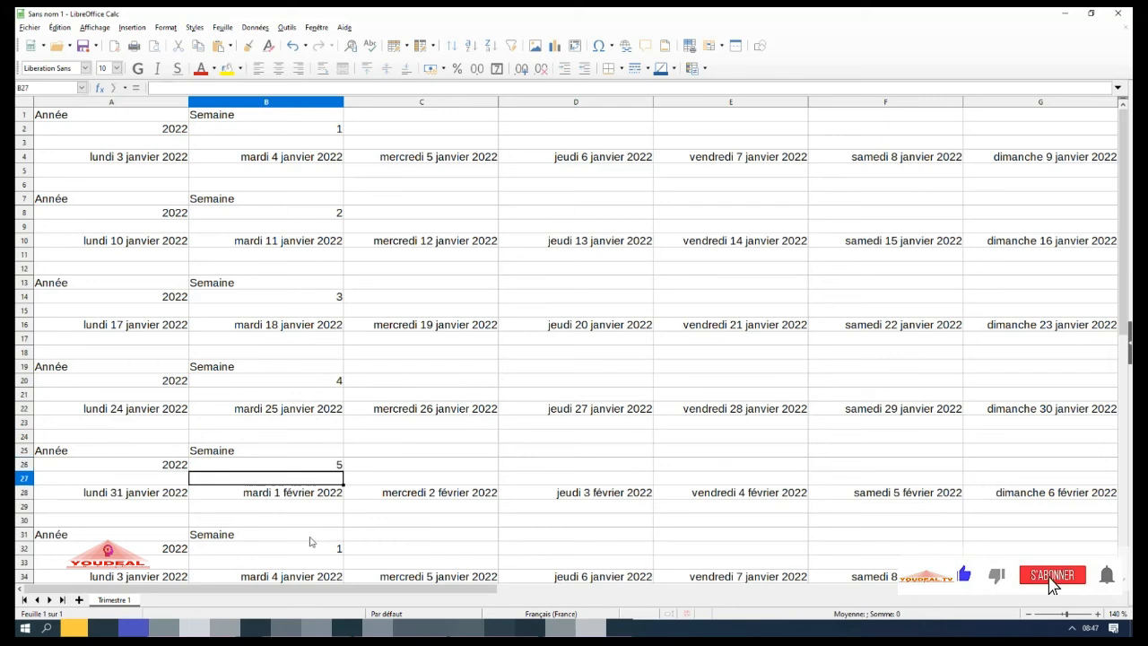
pyautogui.click(308, 549)
pyautogui.write('=')
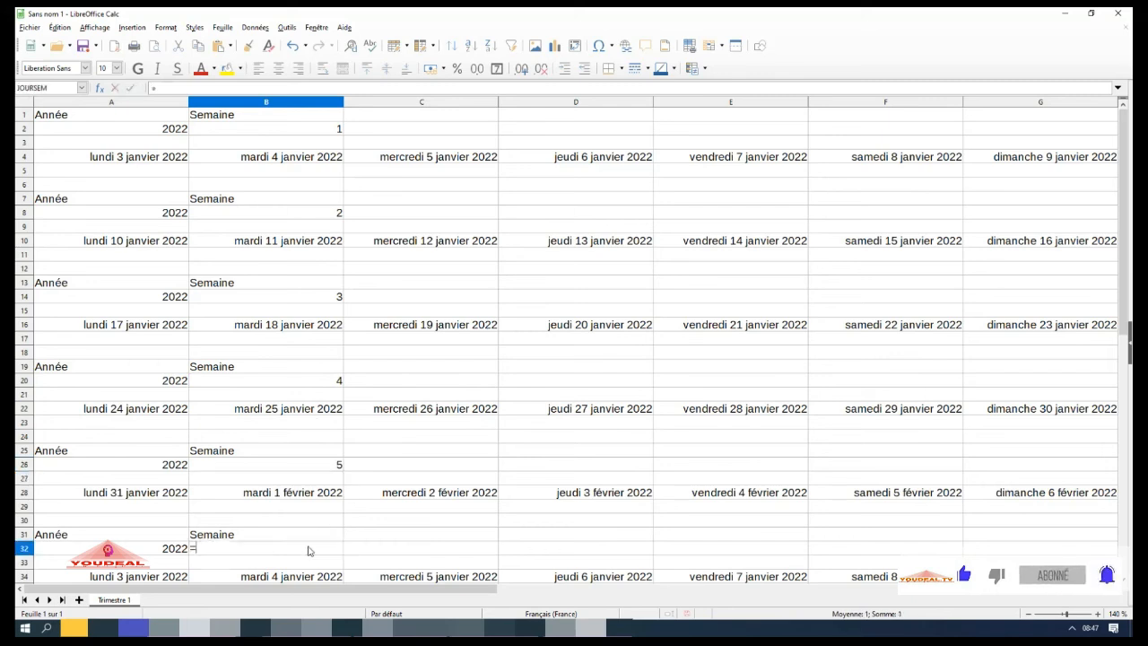
pyautogui.click(311, 463)
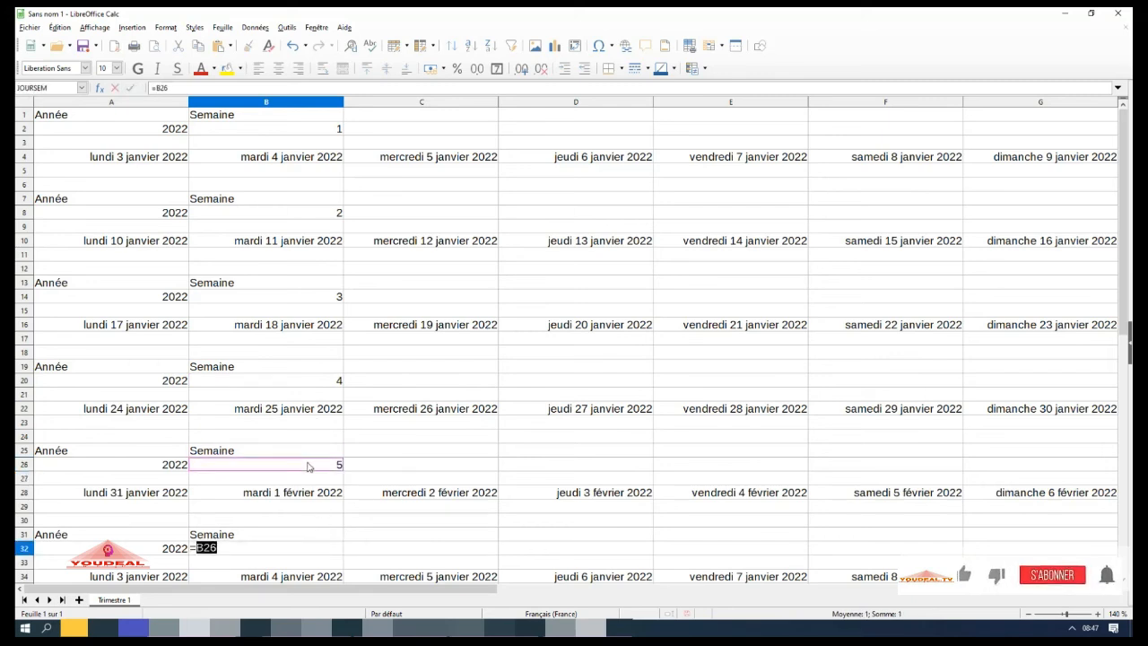
pyautogui.write('+1')
pyautogui.press('Return')
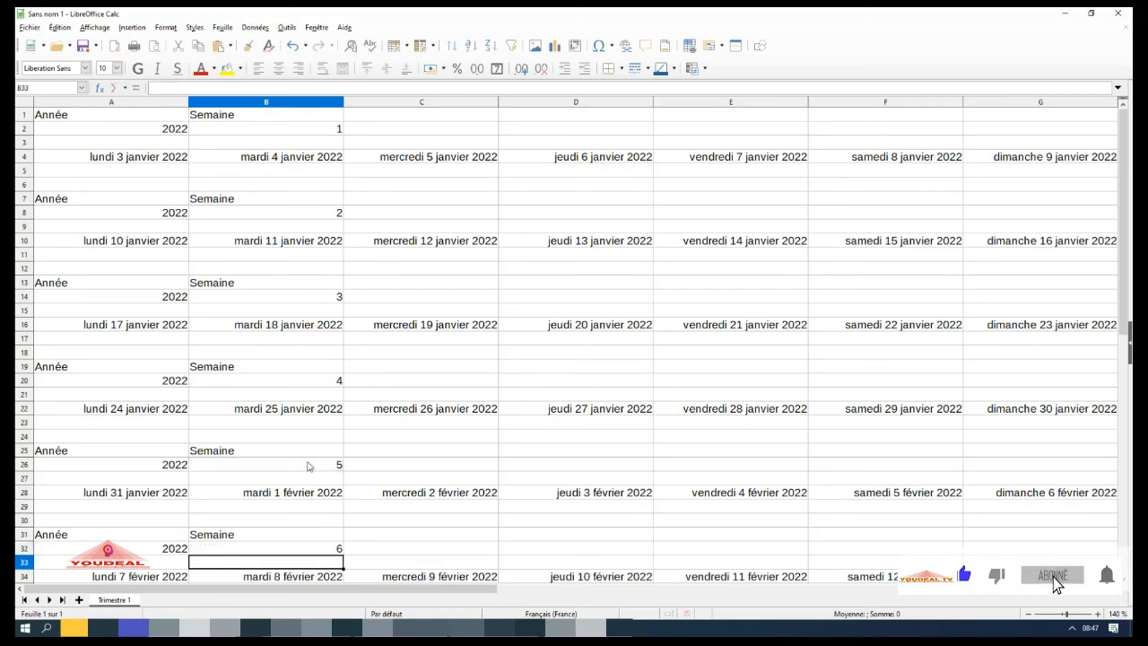
# Set the first block's year in cell A2 to 2021 and its week number in cell B2 to 10.
pyautogui.click(173, 133)
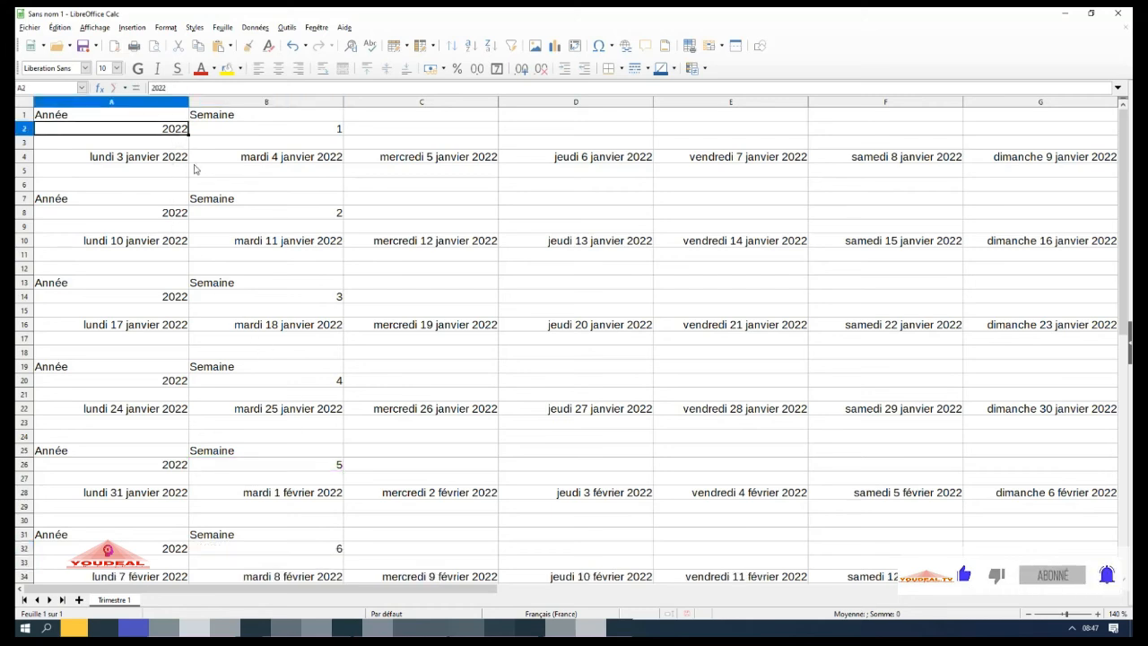
pyautogui.write('202')
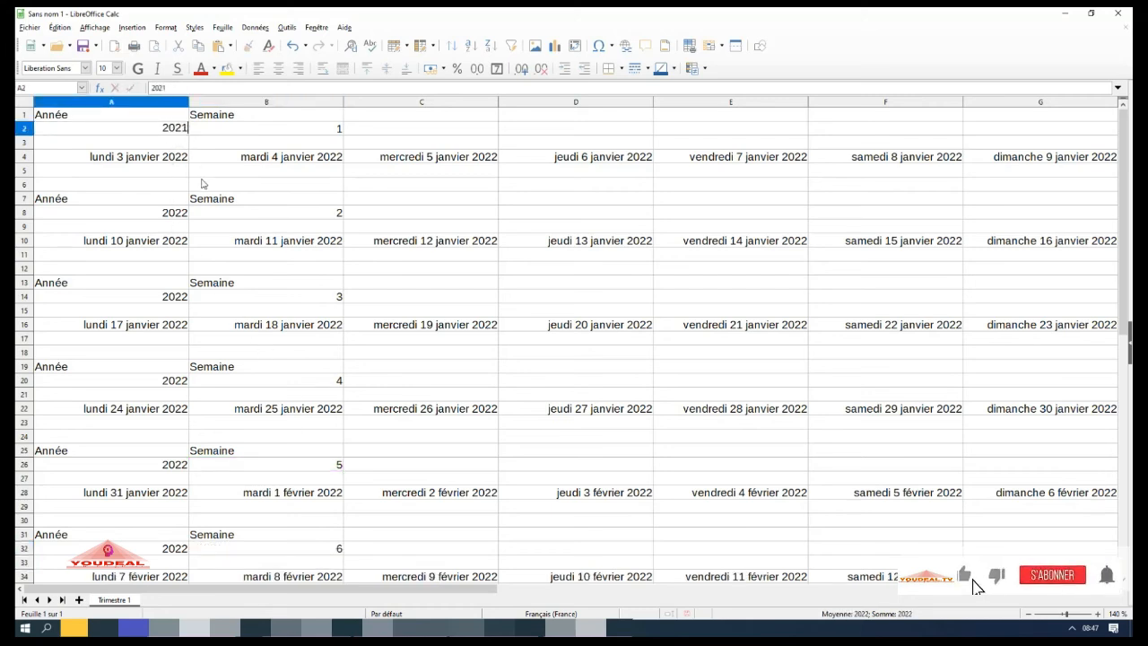
pyautogui.press('Return')
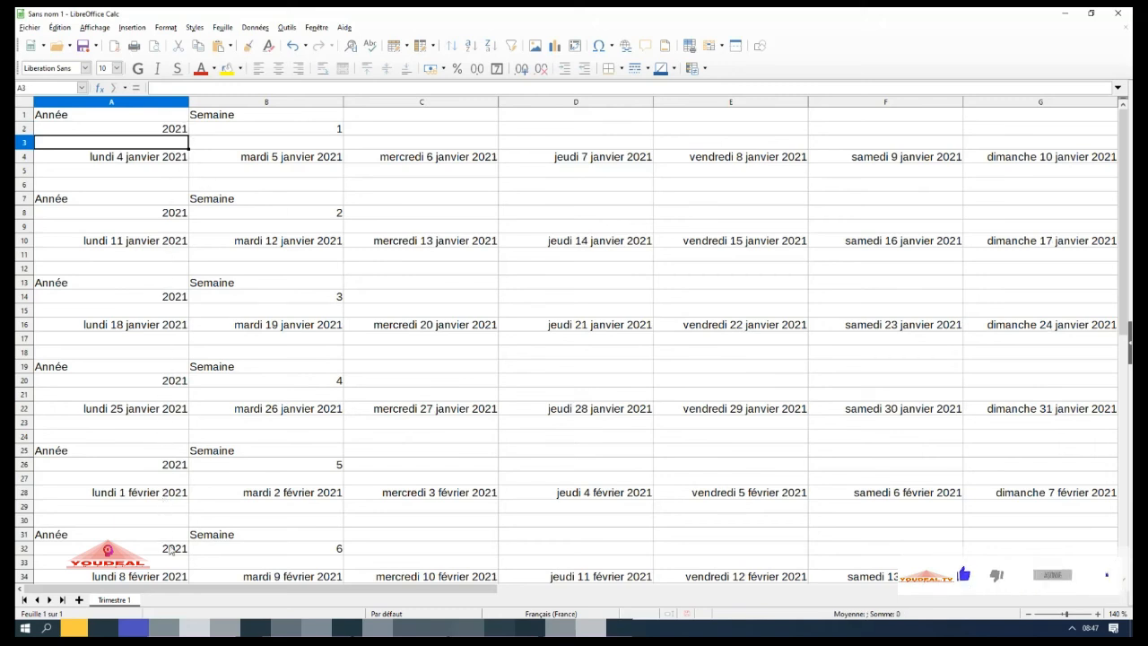
pyautogui.click(322, 130)
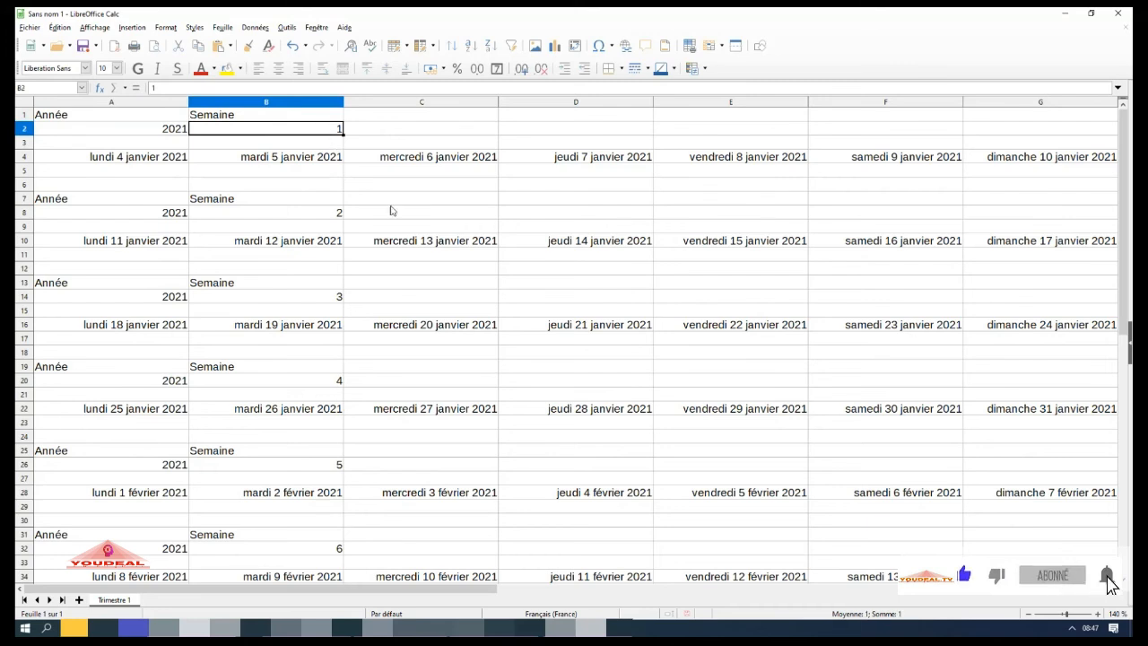
pyautogui.write('10')
pyautogui.press('Return')
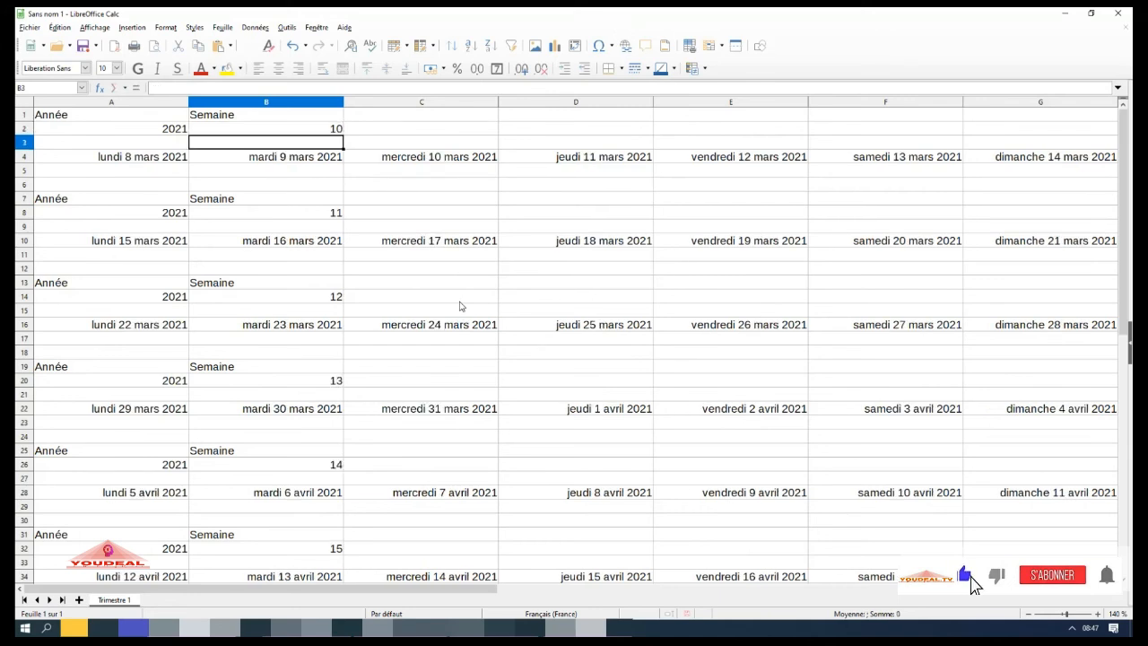